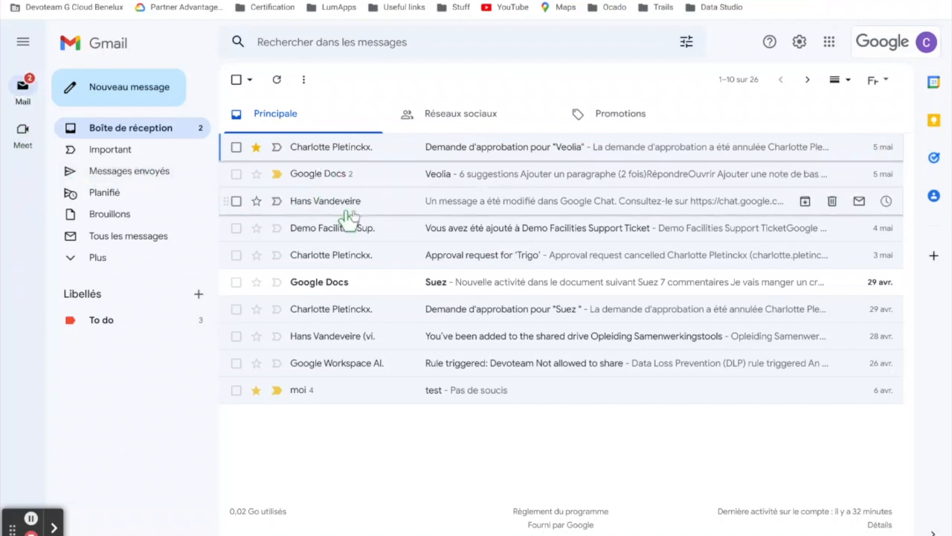
# - Enable Google Chat in the Chat and Meet settings and save the changes
pyautogui.click(799, 43)
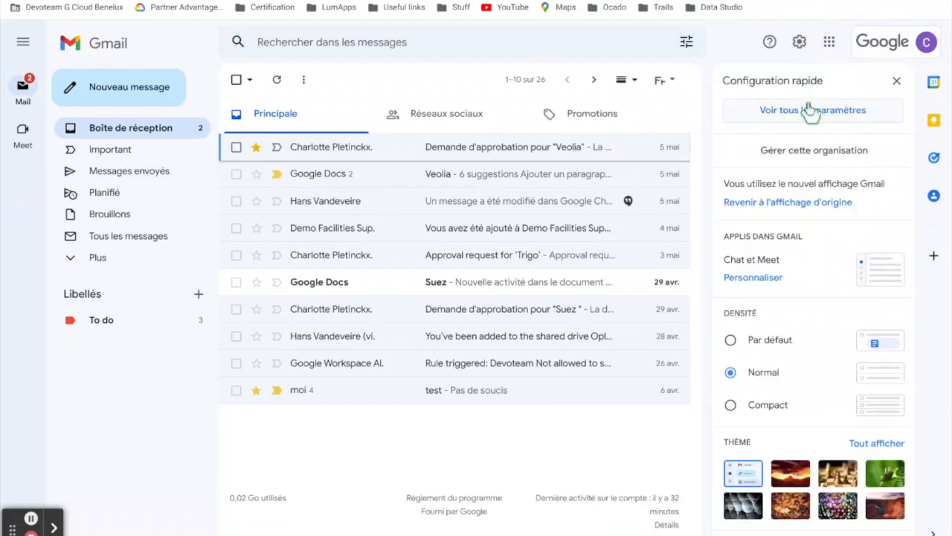
pyautogui.click(811, 113)
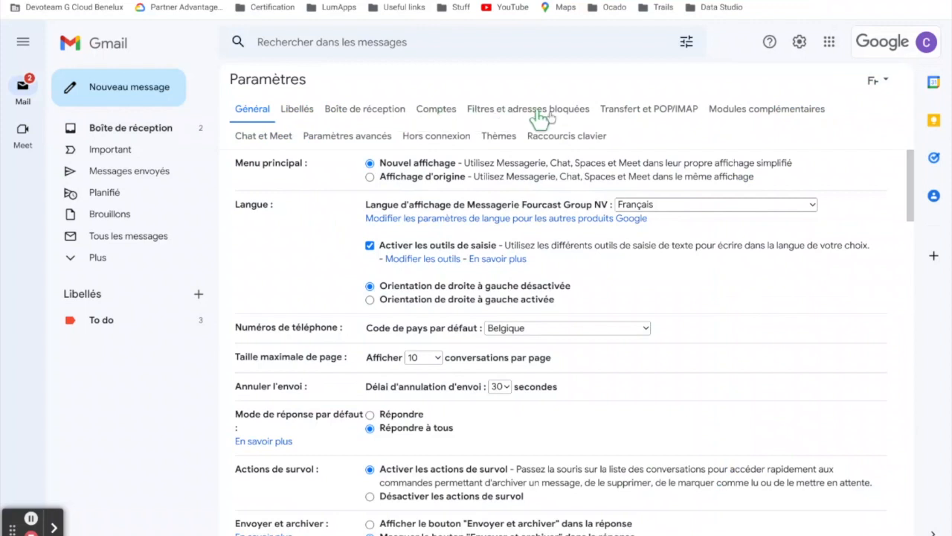
pyautogui.click(260, 142)
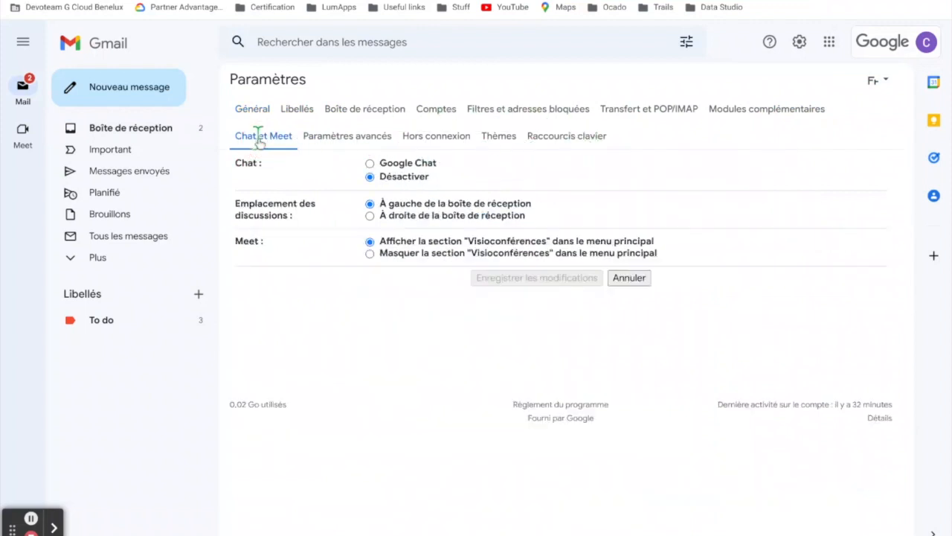
pyautogui.click(391, 165)
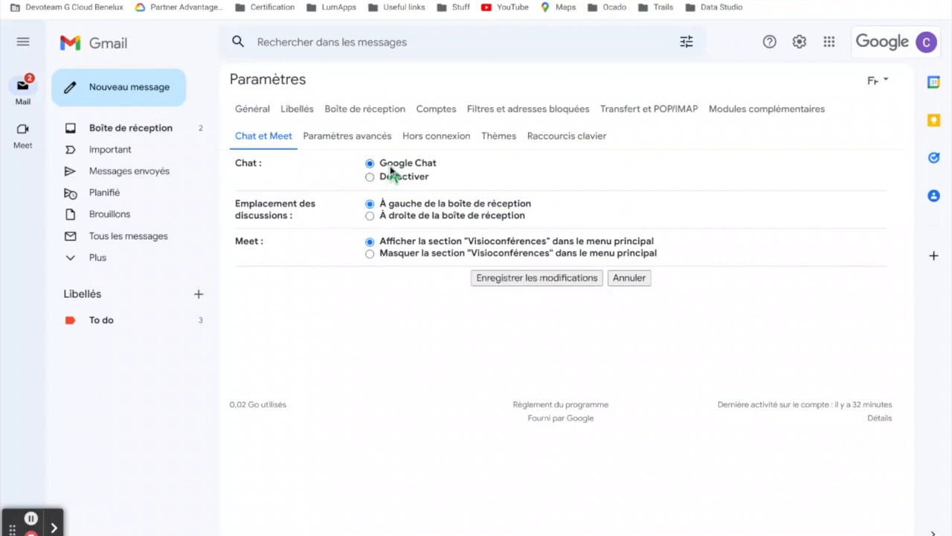
pyautogui.click(541, 279)
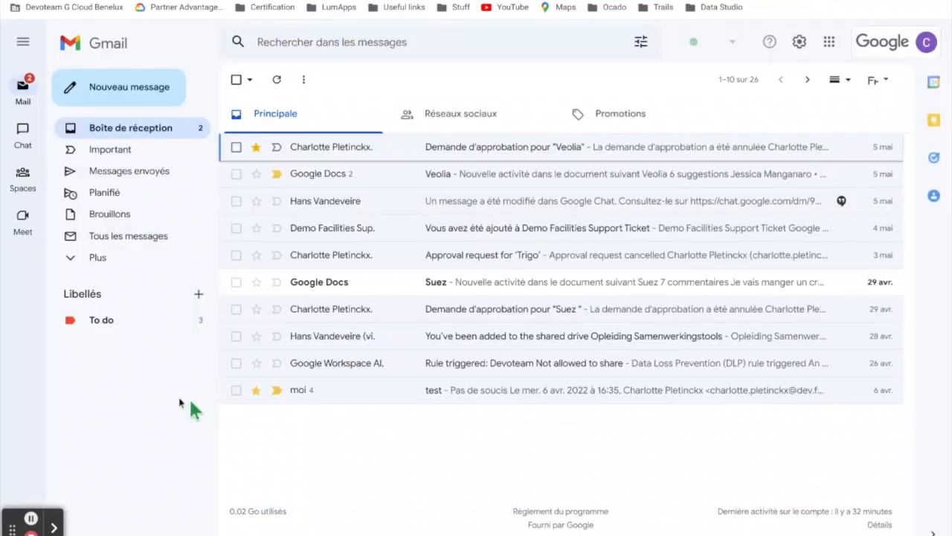
# - Start creating a new space named "Test" and give it the slightly smiling face emoji as its icon
pyautogui.moveTo(23, 181)
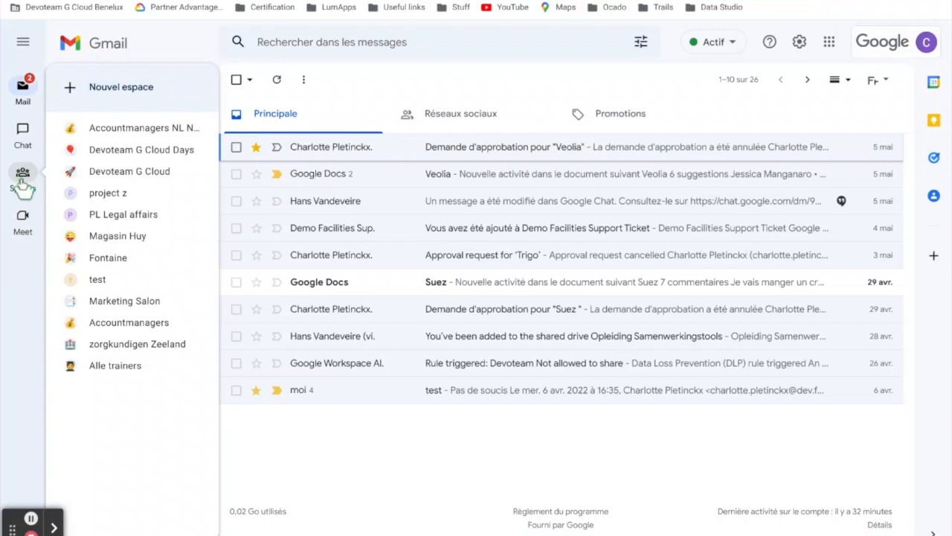
pyautogui.click(22, 182)
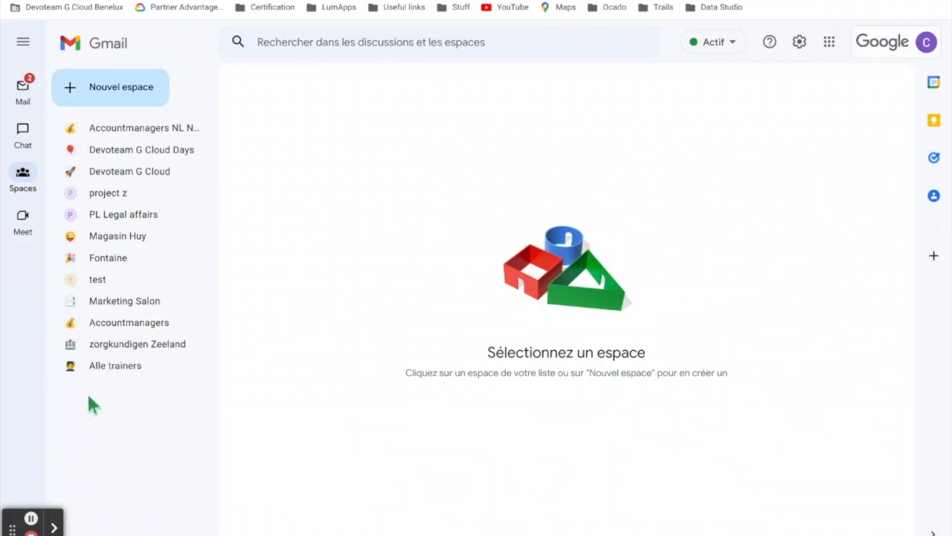
pyautogui.click(102, 92)
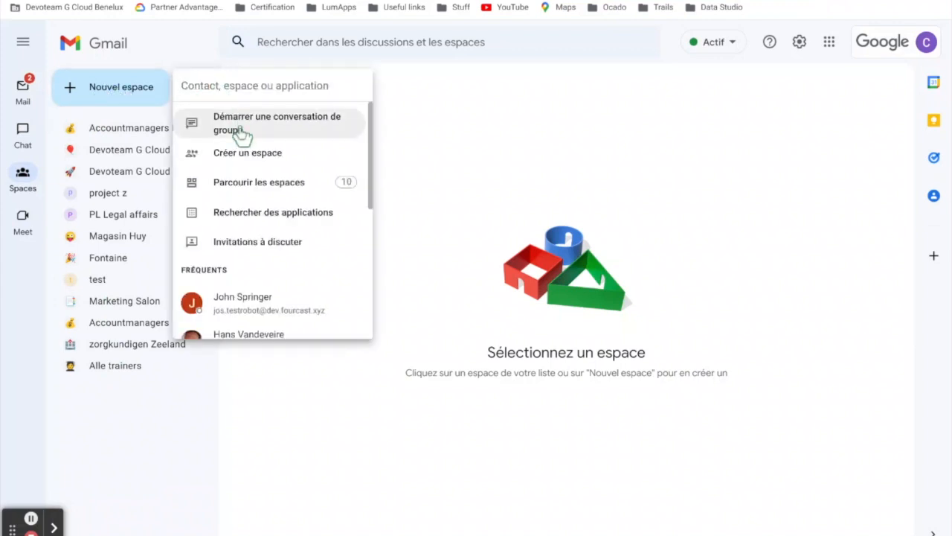
pyautogui.click(246, 158)
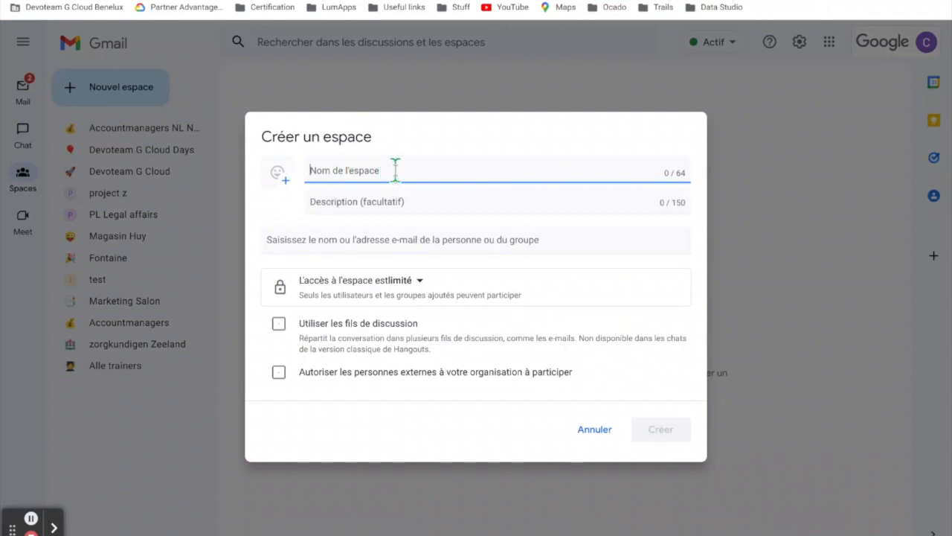
pyautogui.write('Test')
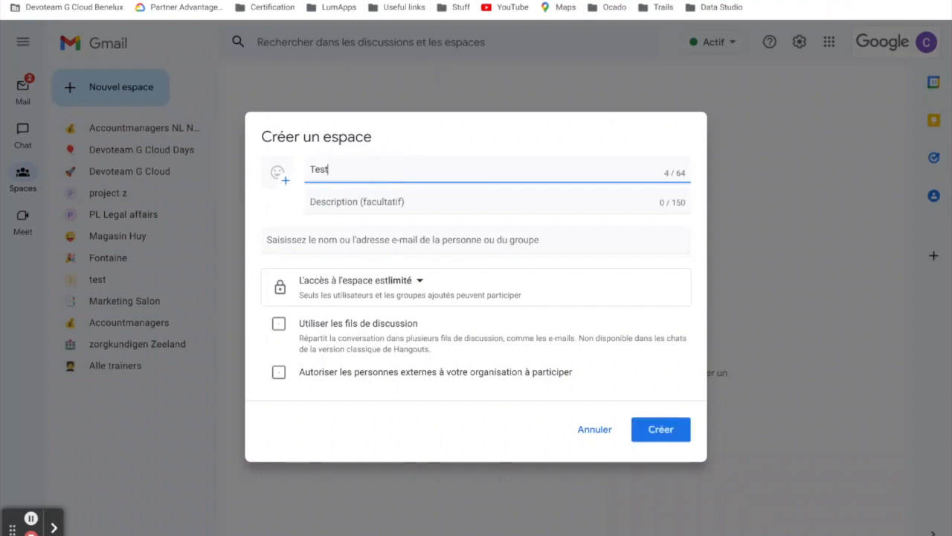
pyautogui.click(285, 186)
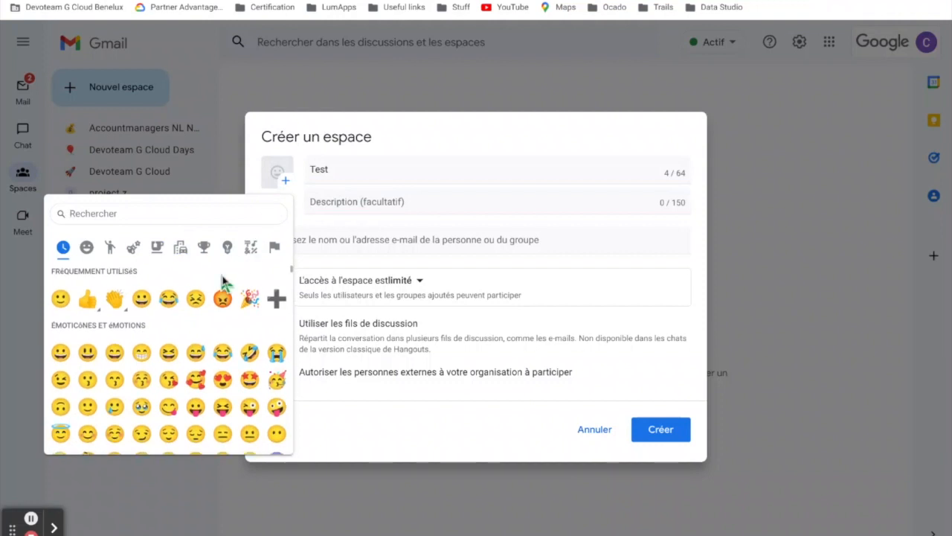
pyautogui.scroll(-1, 224, 298)
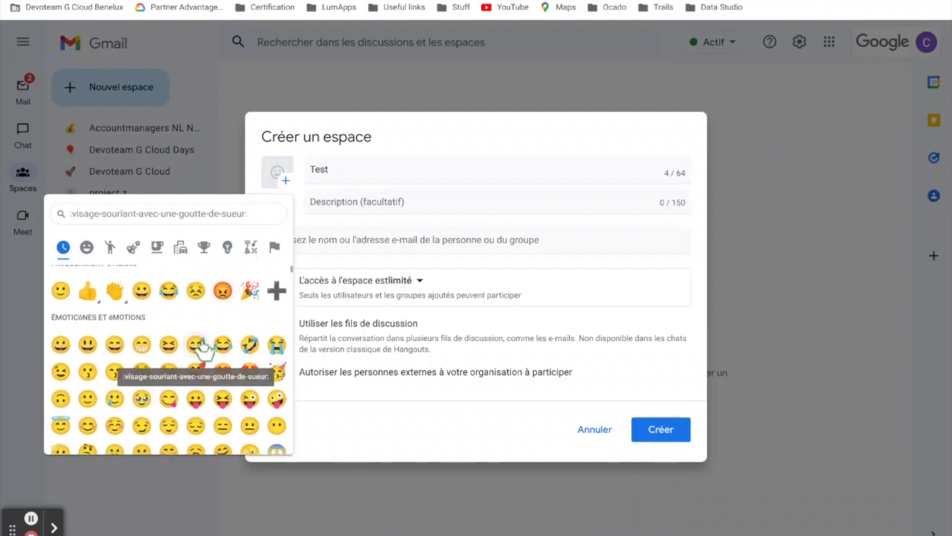
pyautogui.click(87, 400)
pyautogui.click(430, 206)
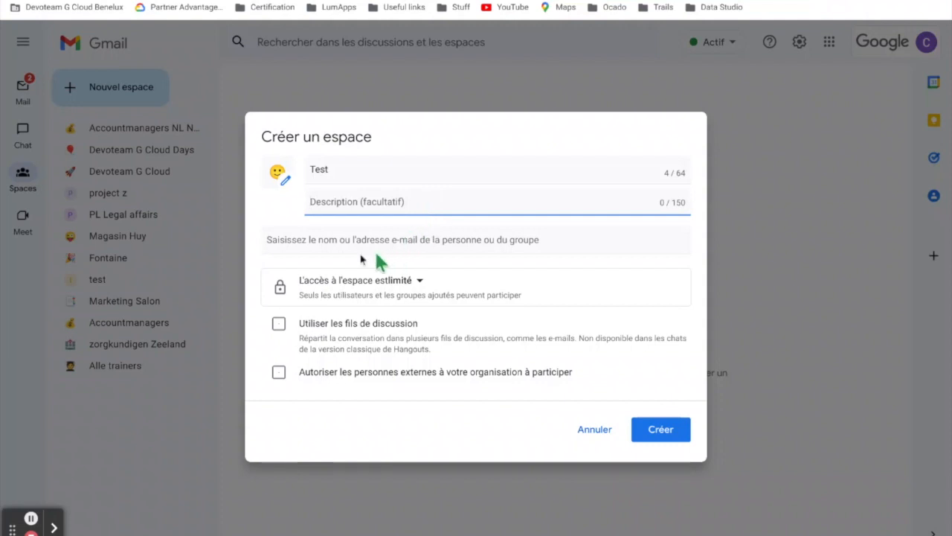
# - Add two colleagues from the suggested contacts as members of the new space
pyautogui.click(340, 239)
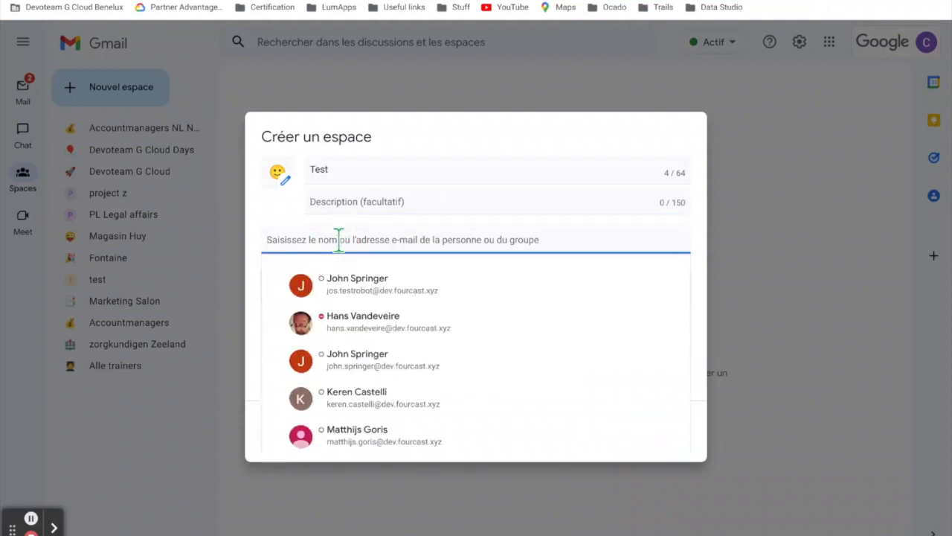
pyautogui.write('john')
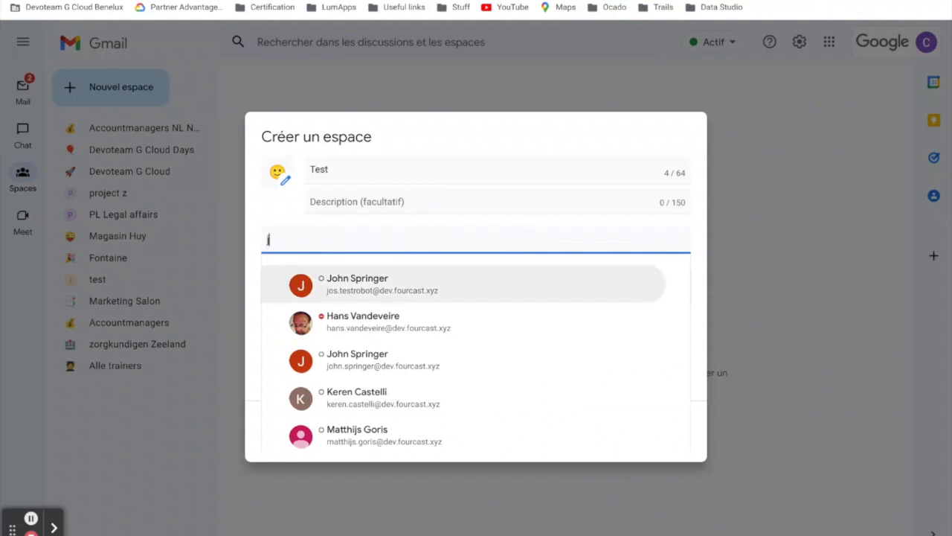
pyautogui.click(382, 280)
pyautogui.write('hans')
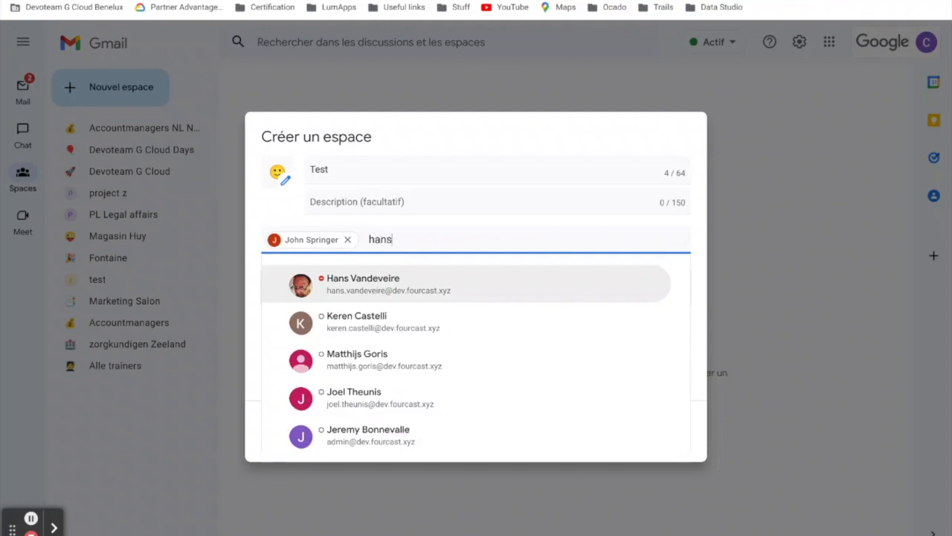
pyautogui.click(451, 293)
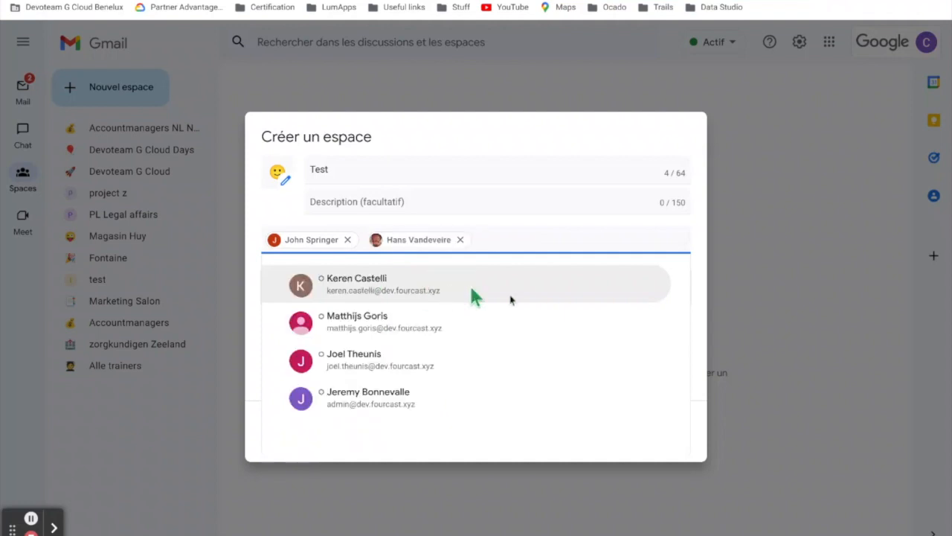
pyautogui.click(704, 297)
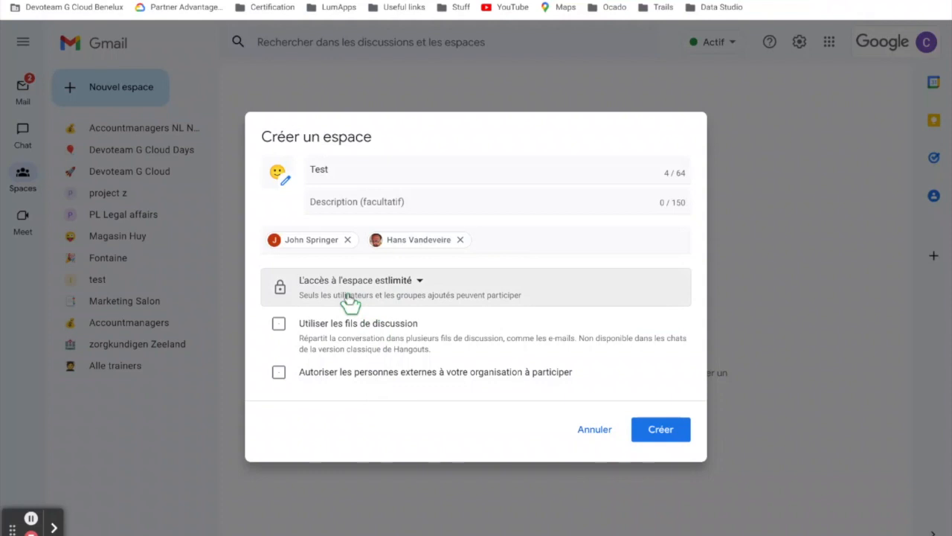
# - Keep the space's access limited, enable discussion threads and external participants, and create the space
pyautogui.click(421, 284)
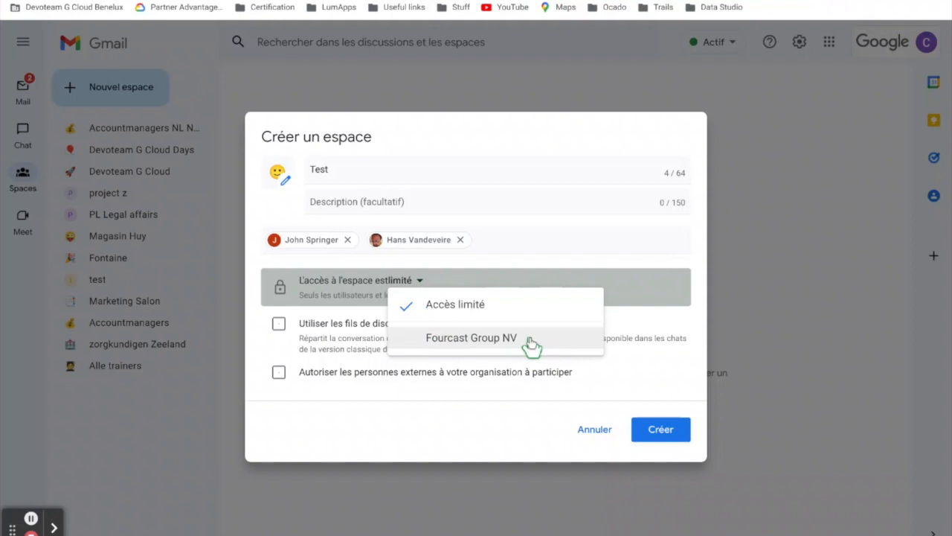
pyautogui.click(483, 426)
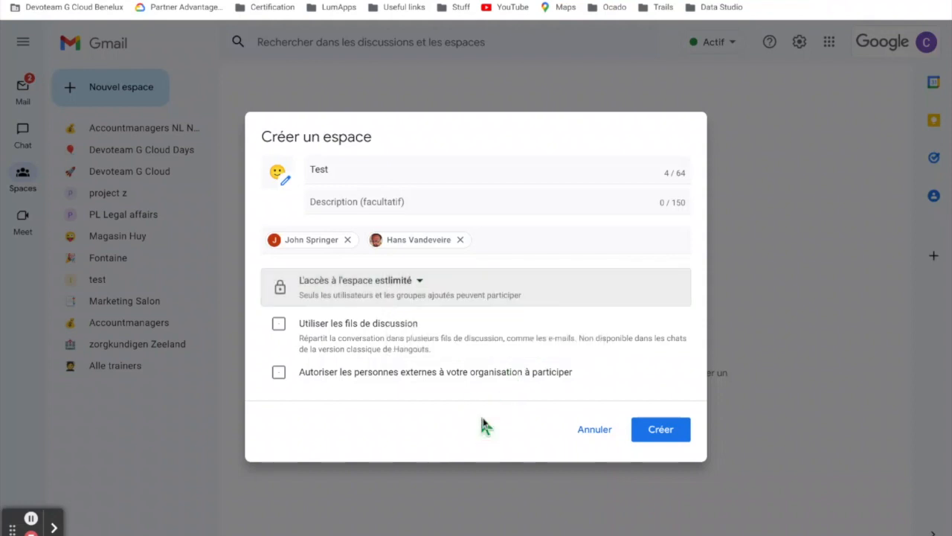
pyautogui.click(323, 327)
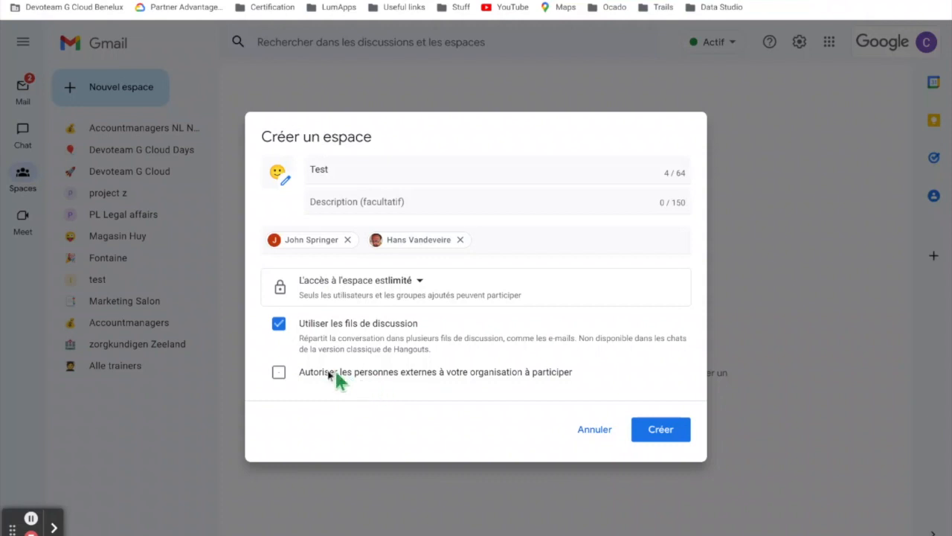
pyautogui.click(280, 374)
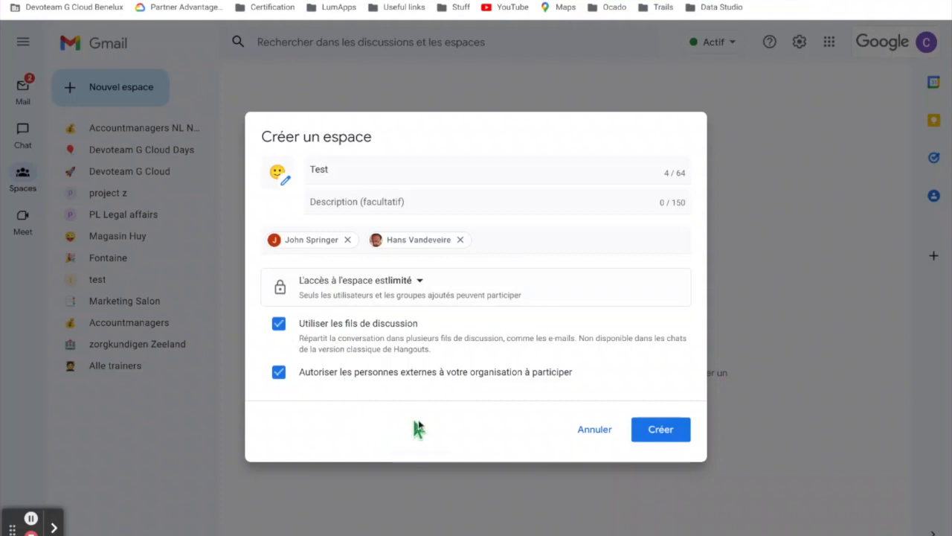
pyautogui.click(662, 430)
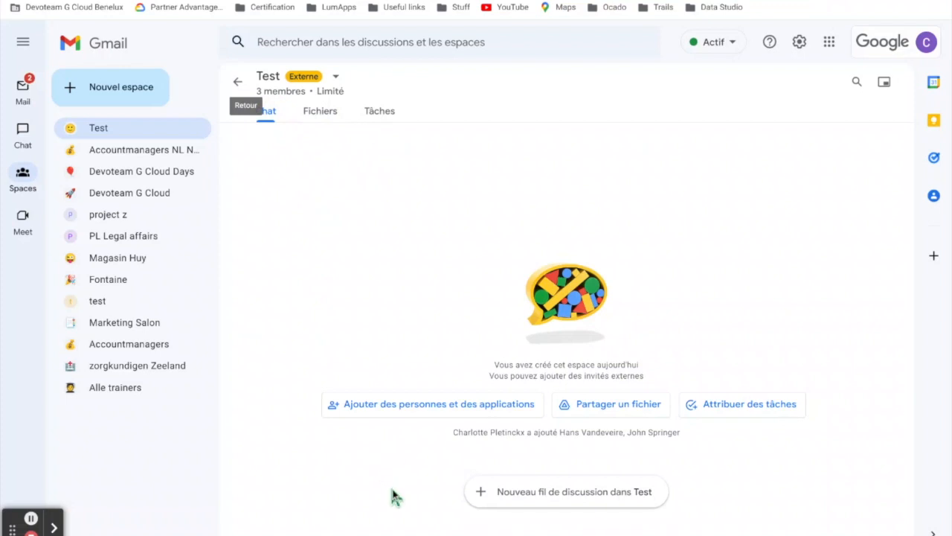
# - Post "Bonjour" as a new thread in the Test space and draft the reply "Hello" without sending it
pyautogui.click(578, 500)
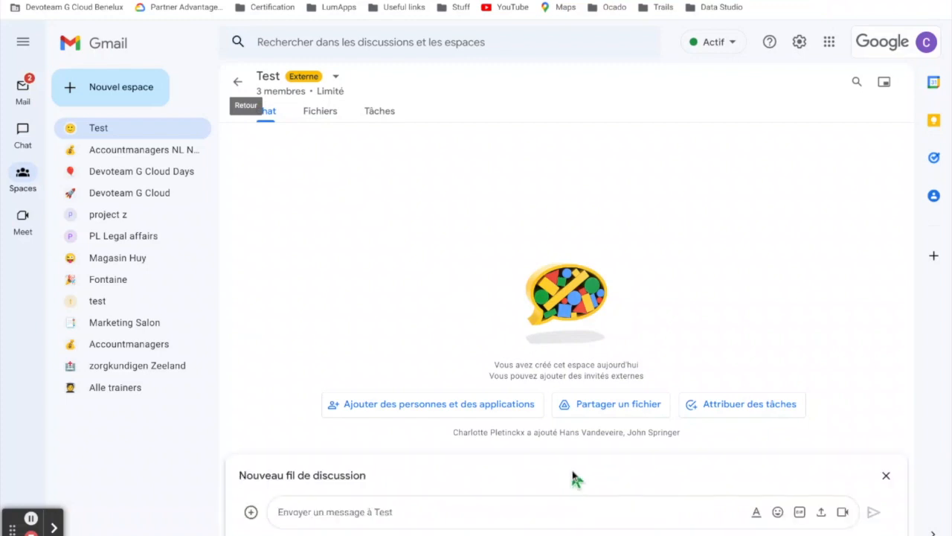
pyautogui.write('Bonjour')
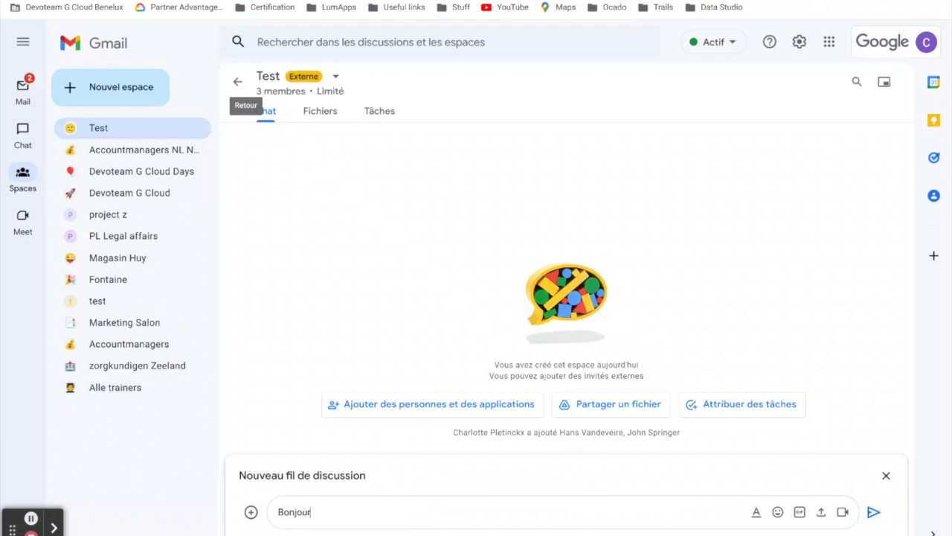
pyautogui.press('Return')
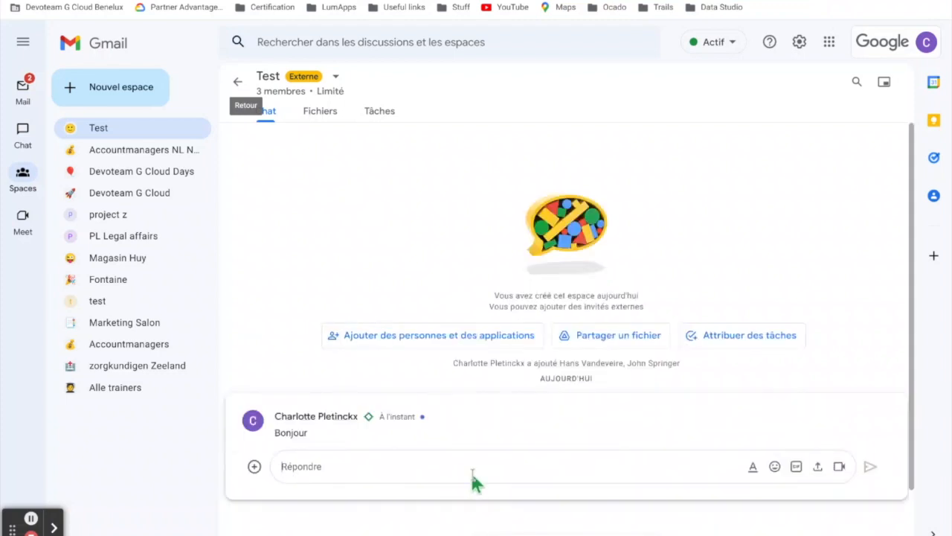
pyautogui.write('Hello')
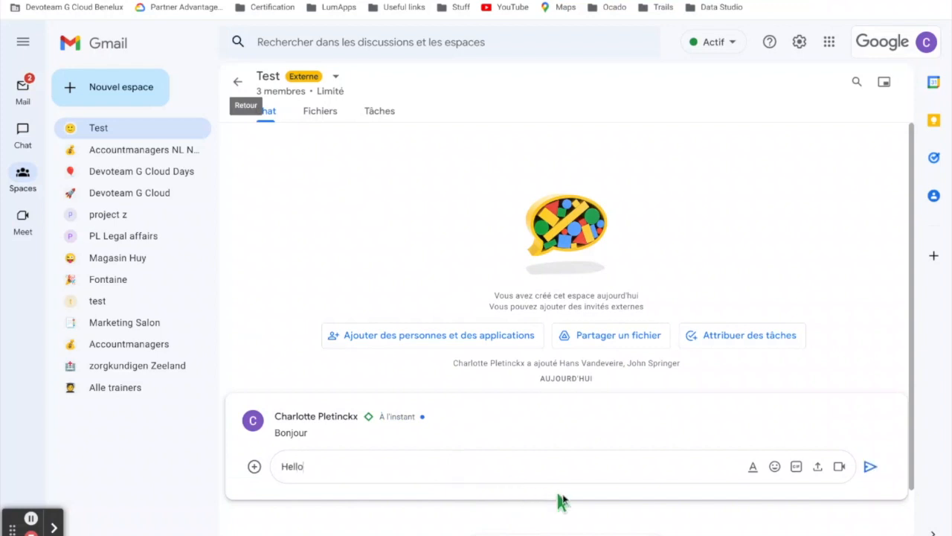
# - Show the formatting options for the reply and try switching bold, italic and underline on and off
pyautogui.click(751, 465)
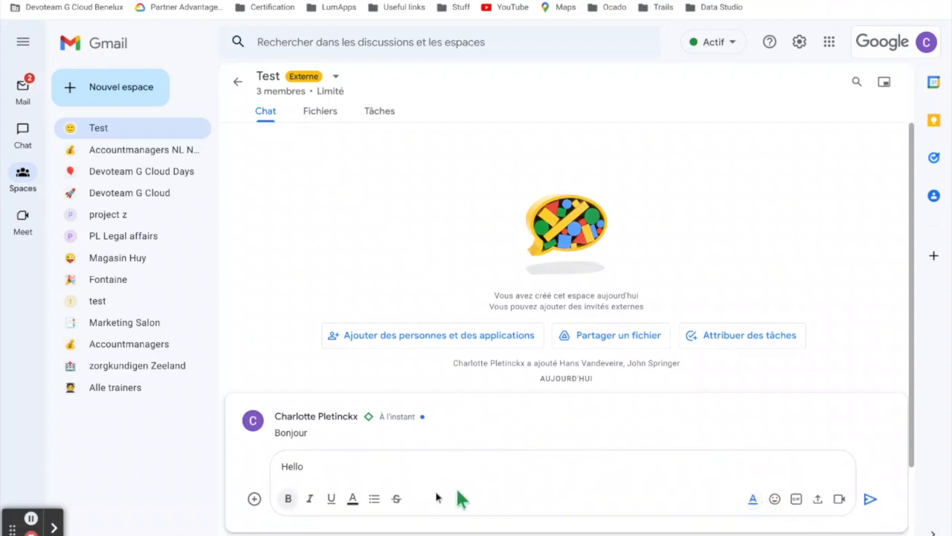
pyautogui.click(288, 500)
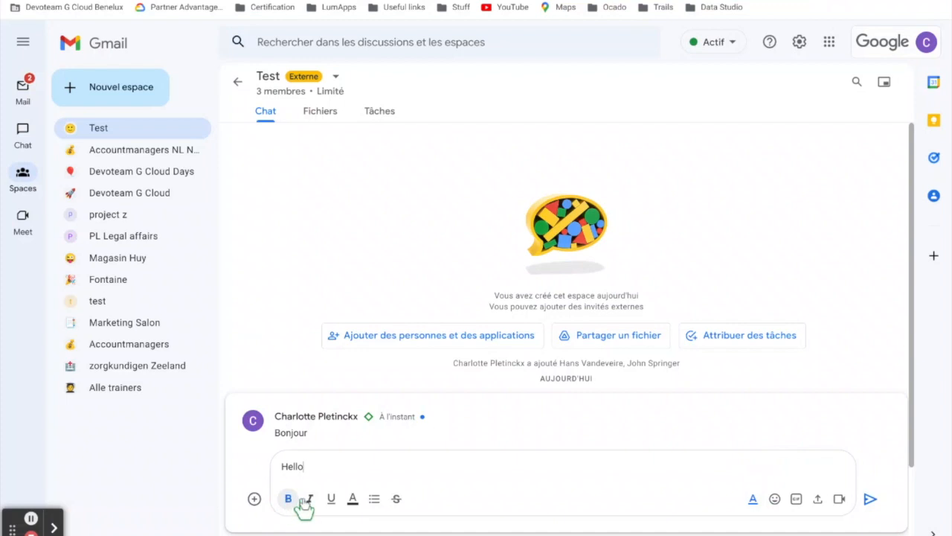
pyautogui.click(311, 500)
pyautogui.click(331, 498)
pyautogui.click(310, 498)
pyautogui.click(289, 499)
pyautogui.click(331, 498)
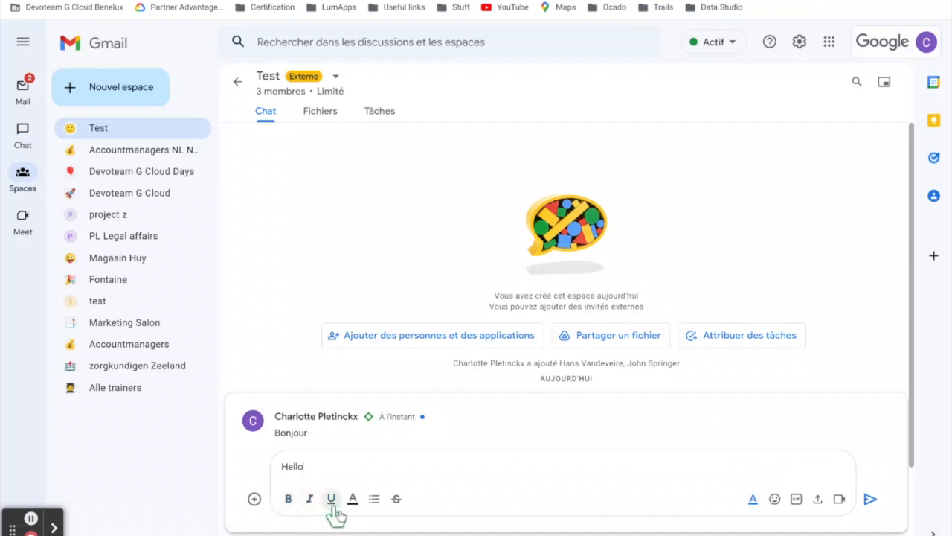
# - Preview the emoji and GIF choices for the reply, and try attaching a Google Meet video call before removing it
pyautogui.click(774, 503)
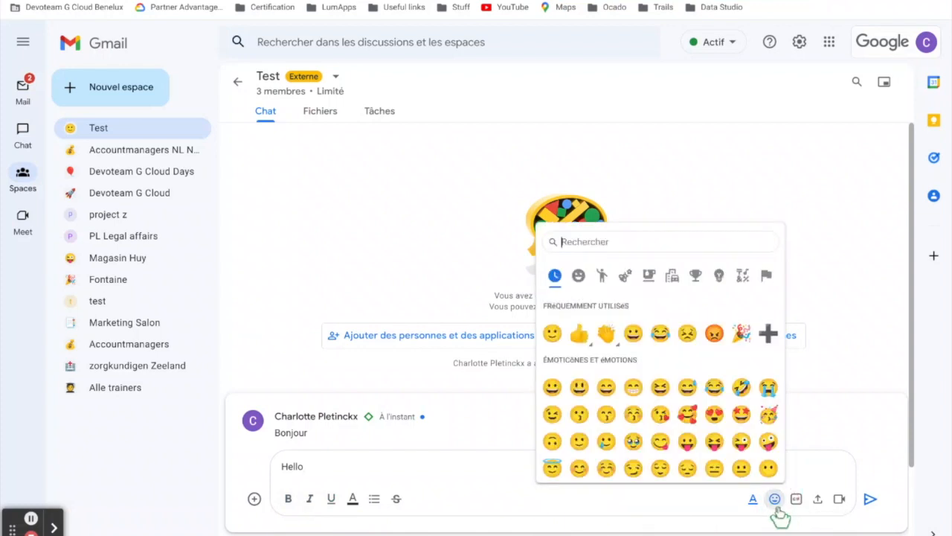
pyautogui.click(796, 500)
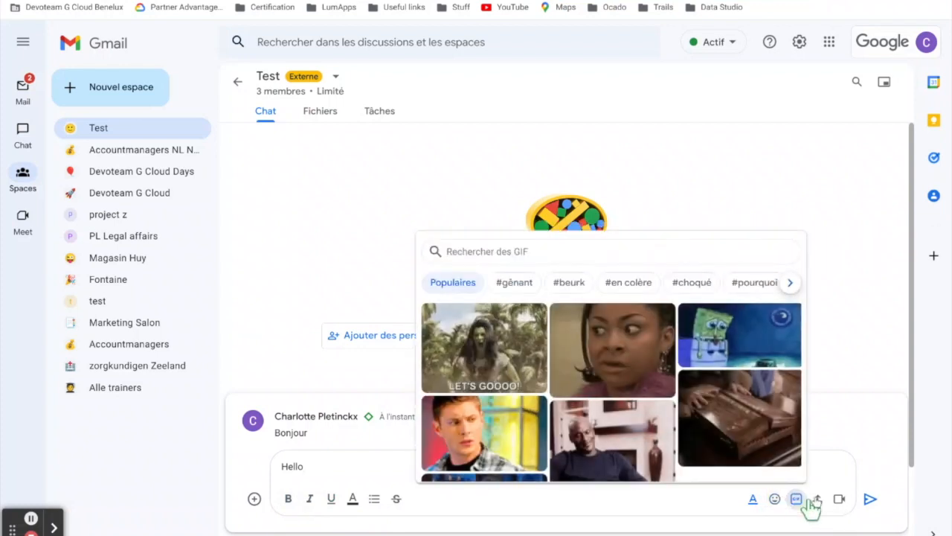
pyautogui.click(821, 466)
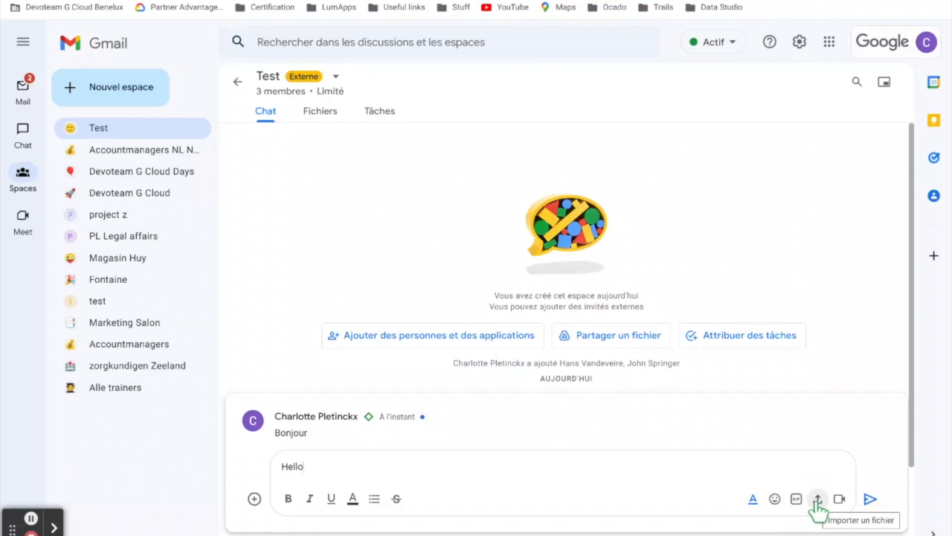
pyautogui.click(839, 500)
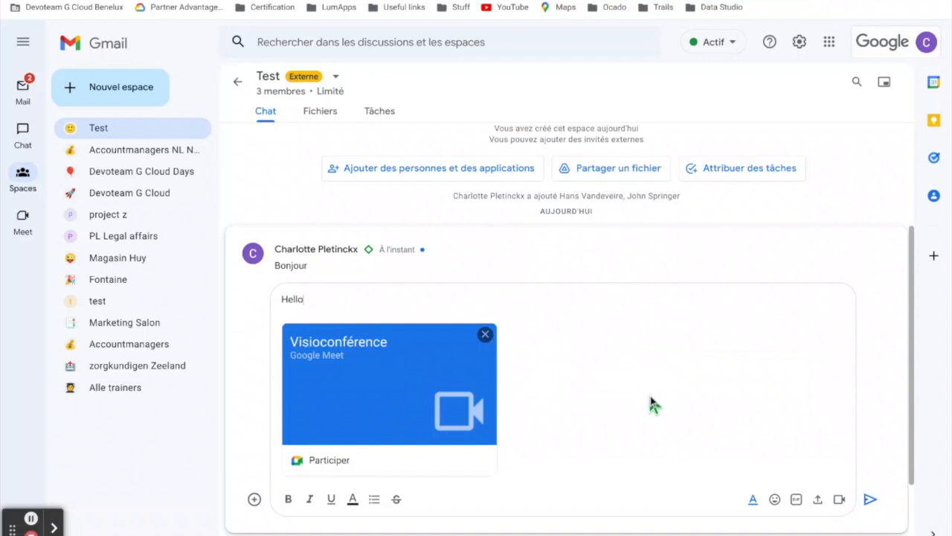
pyautogui.click(483, 337)
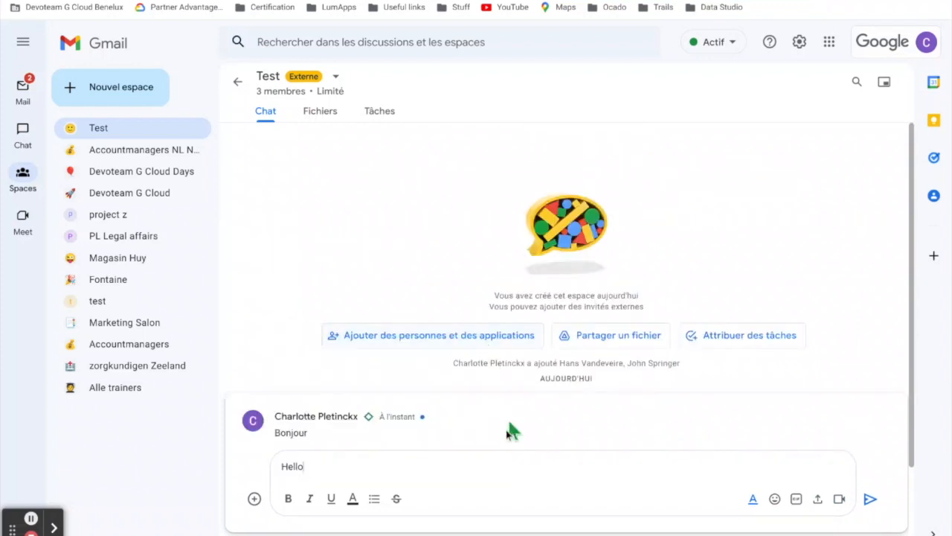
# - Try a calendar invitation for the Test space members on Friday 19 August from 16:00 to 16:50, and close it without saving
pyautogui.click(254, 499)
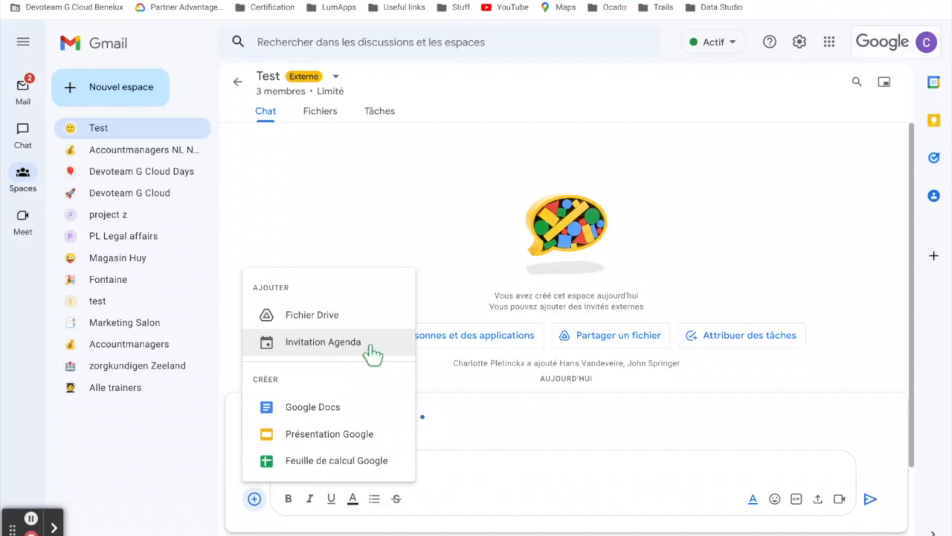
pyautogui.click(320, 347)
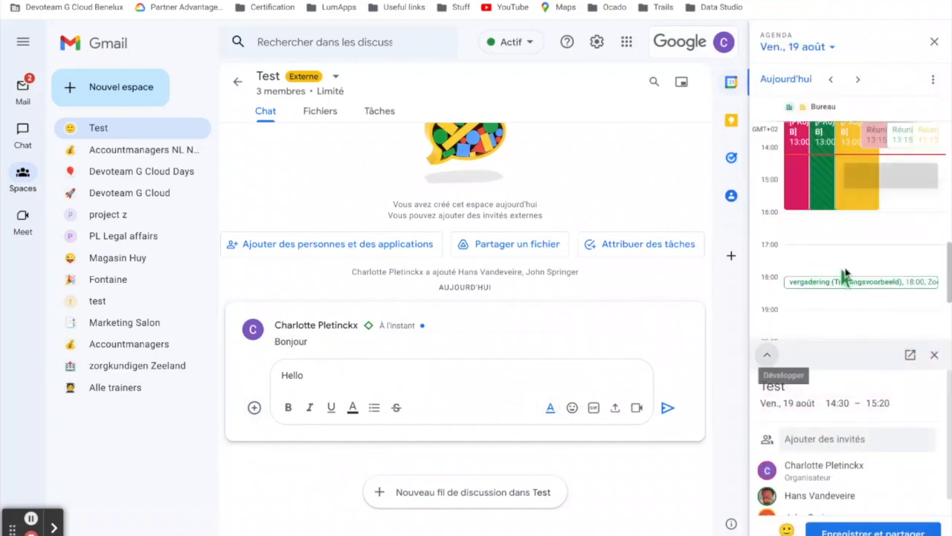
pyautogui.scroll(1, 868, 250)
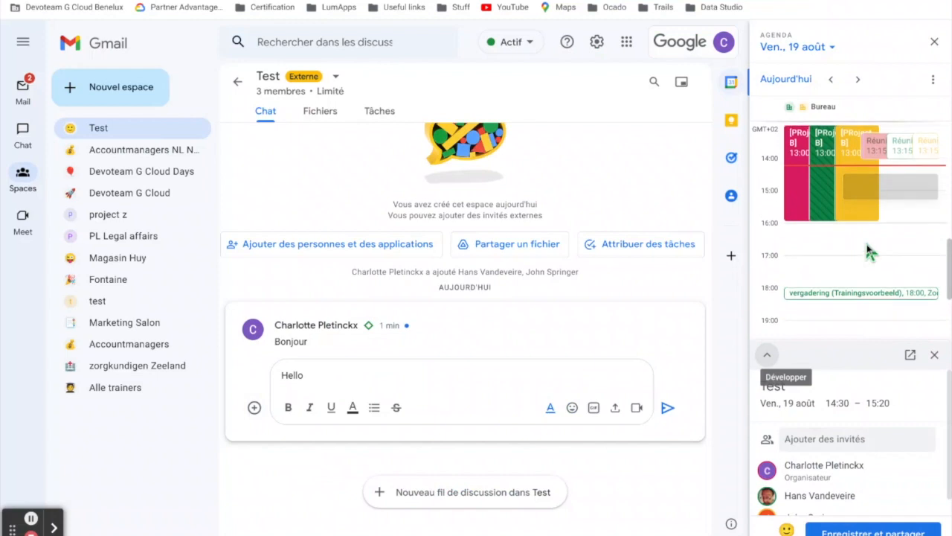
pyautogui.scroll(1, 870, 253)
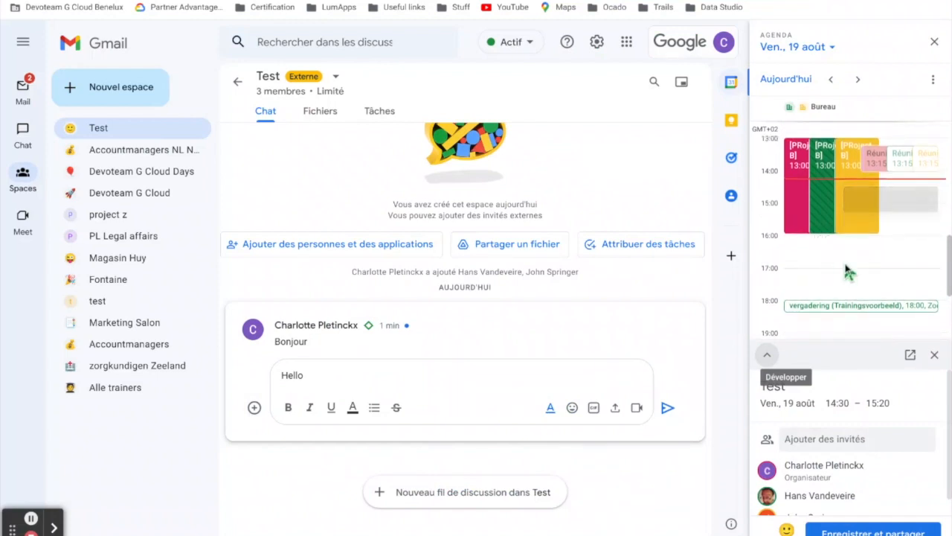
pyautogui.click(844, 253)
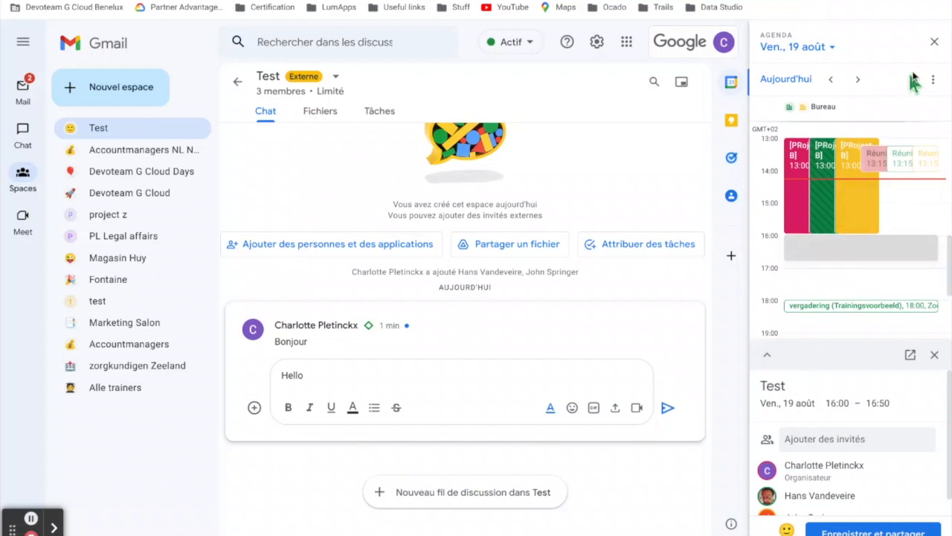
pyautogui.click(934, 42)
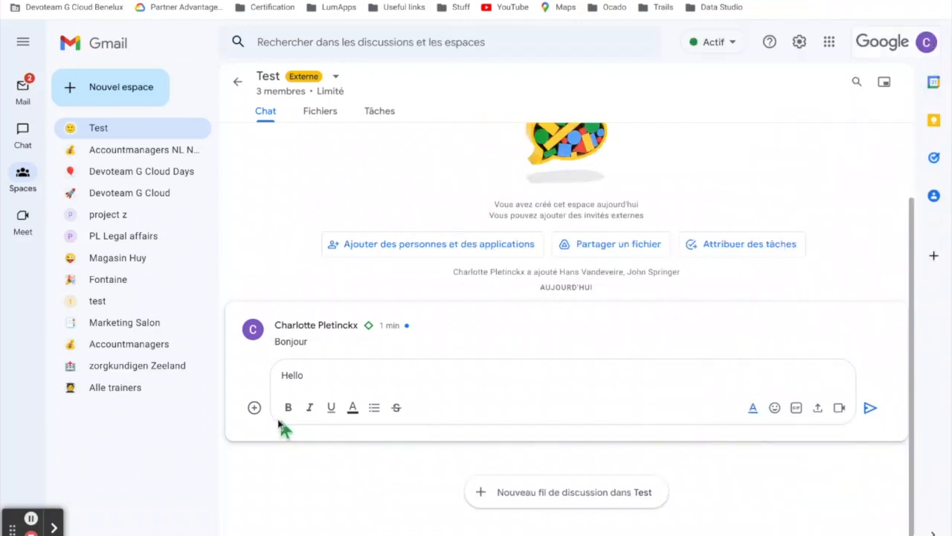
# - Check what can be added to or created from the reply, and clear its "Hello" draft
pyautogui.click(255, 409)
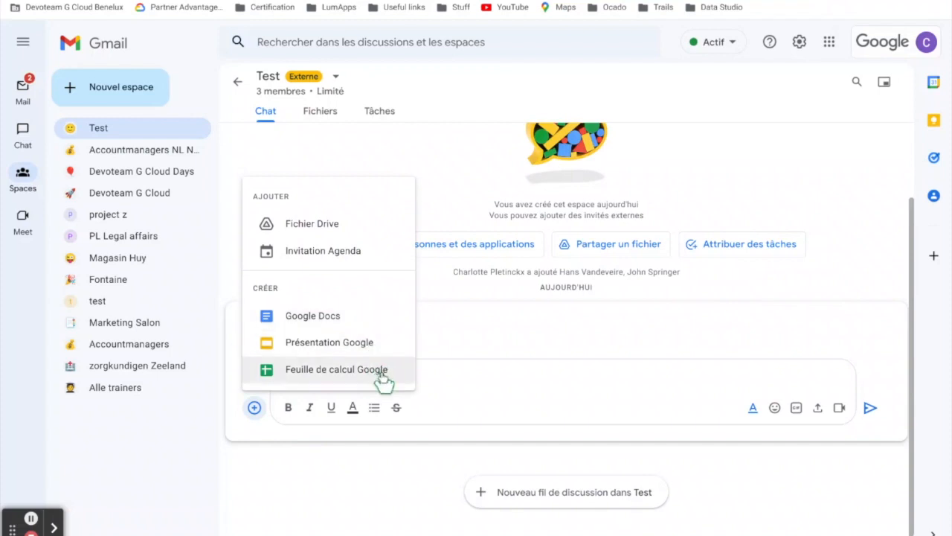
pyautogui.click(434, 377)
pyautogui.press('BackSpace')
pyautogui.press('BackSpace')
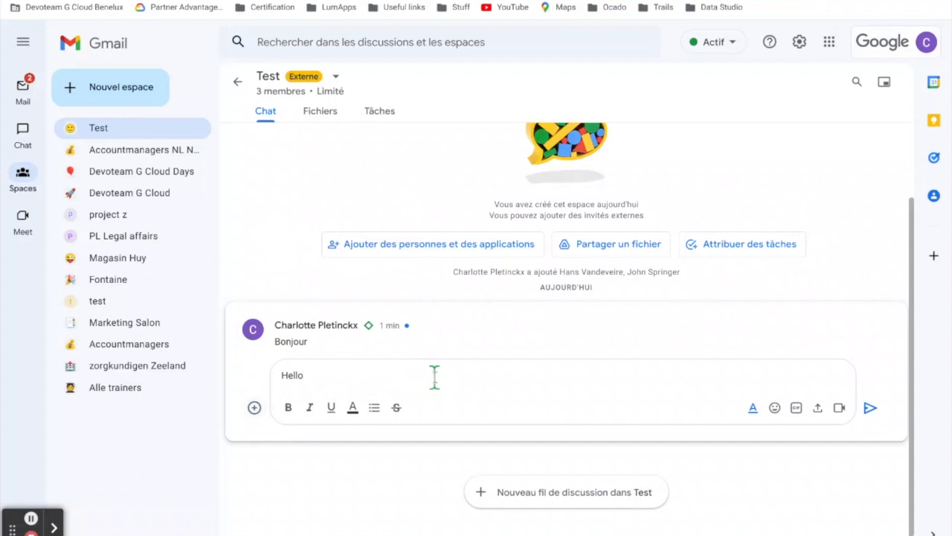
pyautogui.press('BackSpace')
pyautogui.press('BackSpace')
pyautogui.press('BackSpace')
pyautogui.write('@han')
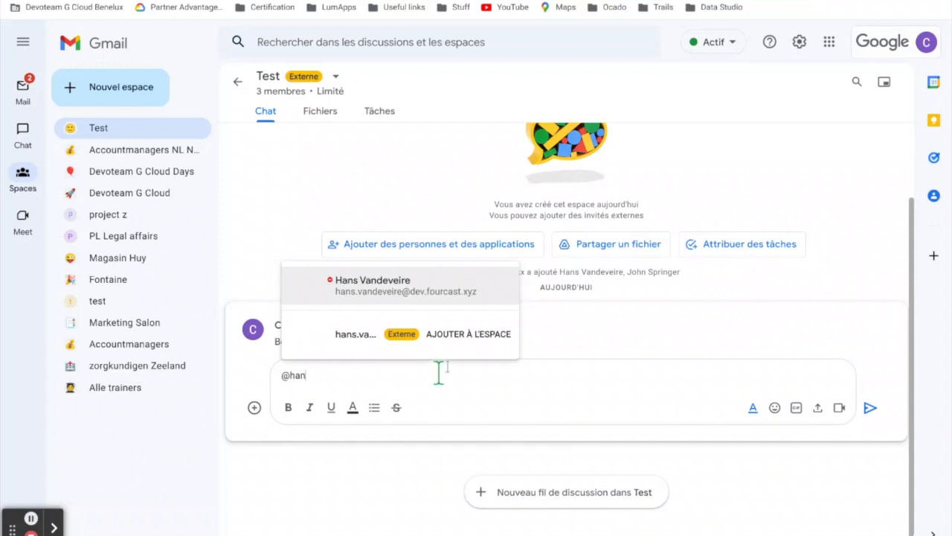
pyautogui.click(472, 297)
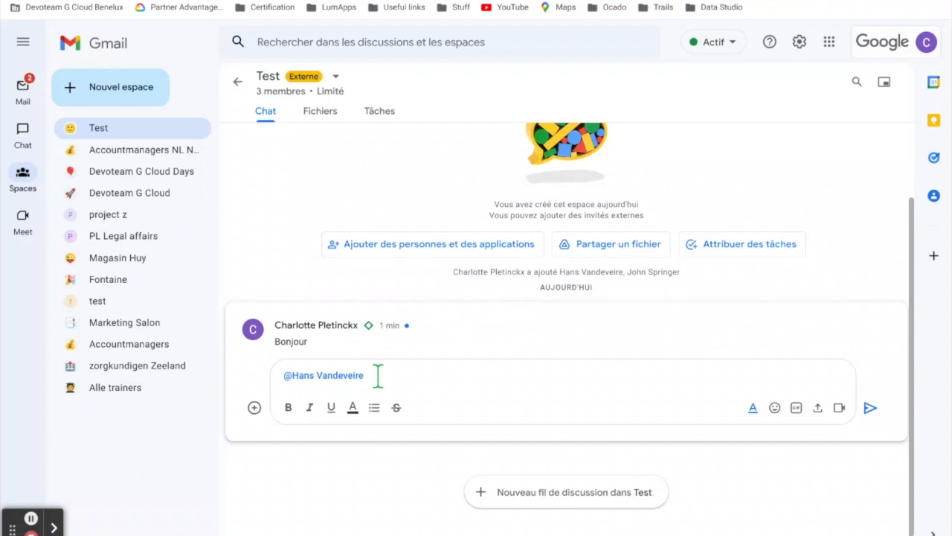
pyautogui.press('BackSpace')
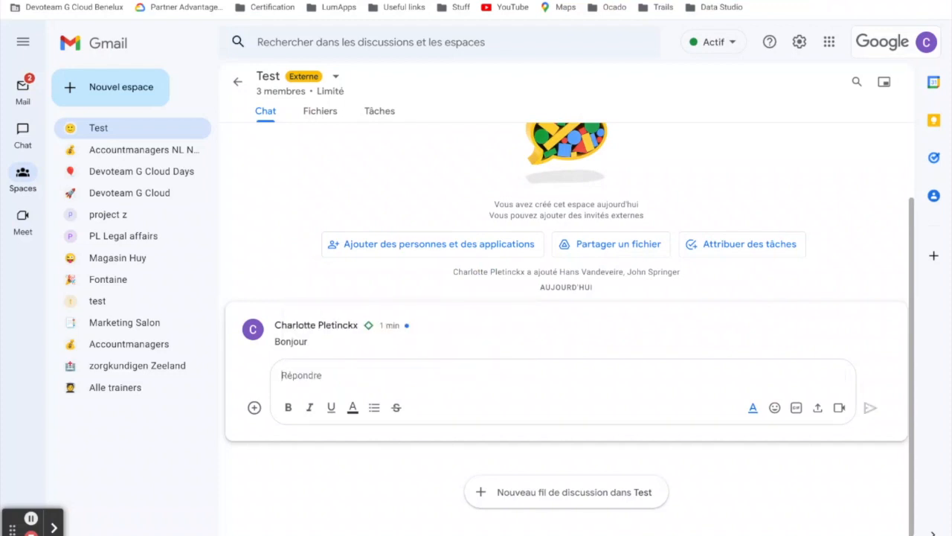
pyautogui.write('@tous')
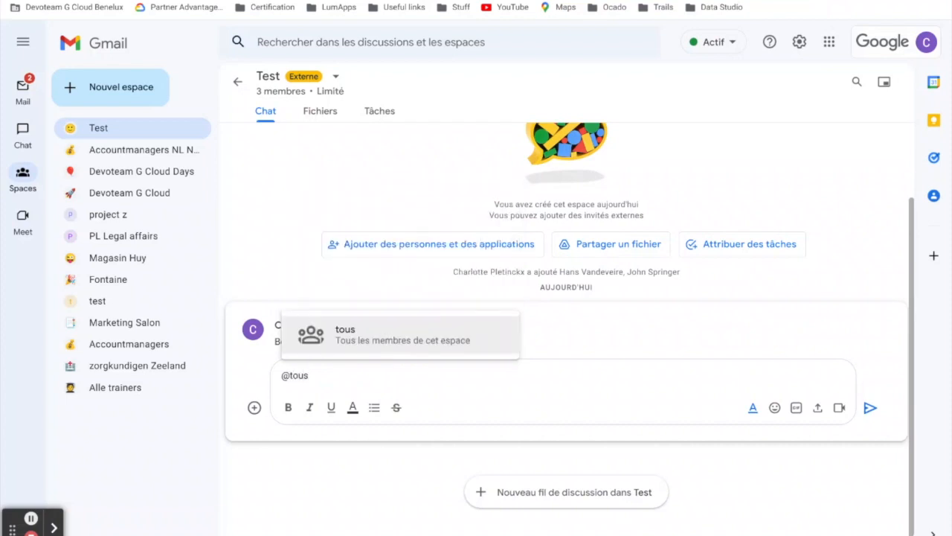
pyautogui.press('Return')
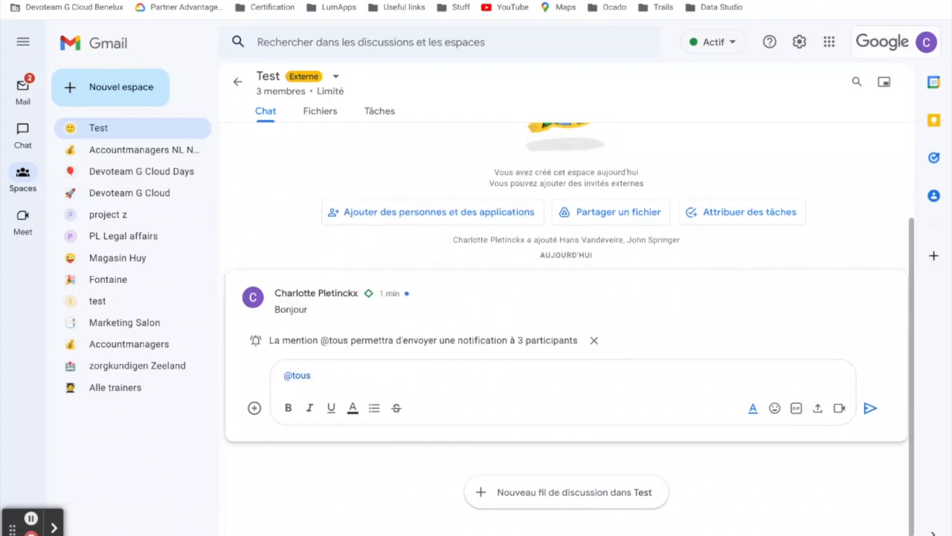
pyautogui.click(594, 340)
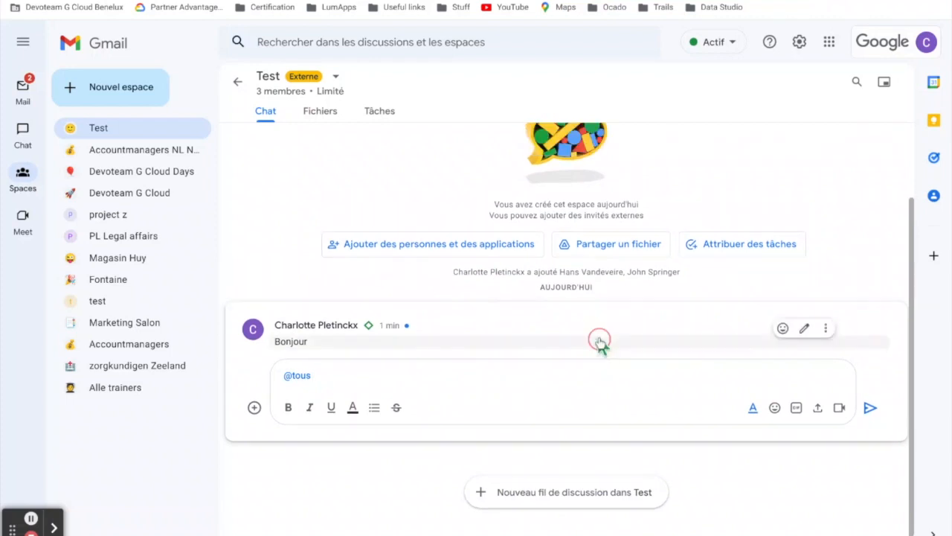
pyautogui.click(377, 373)
pyautogui.press('BackSpace')
pyautogui.press('BackSpace')
pyautogui.press('BackSpace')
pyautogui.press('BackSpace')
pyautogui.press('BackSpace')
pyautogui.press('BackSpace')
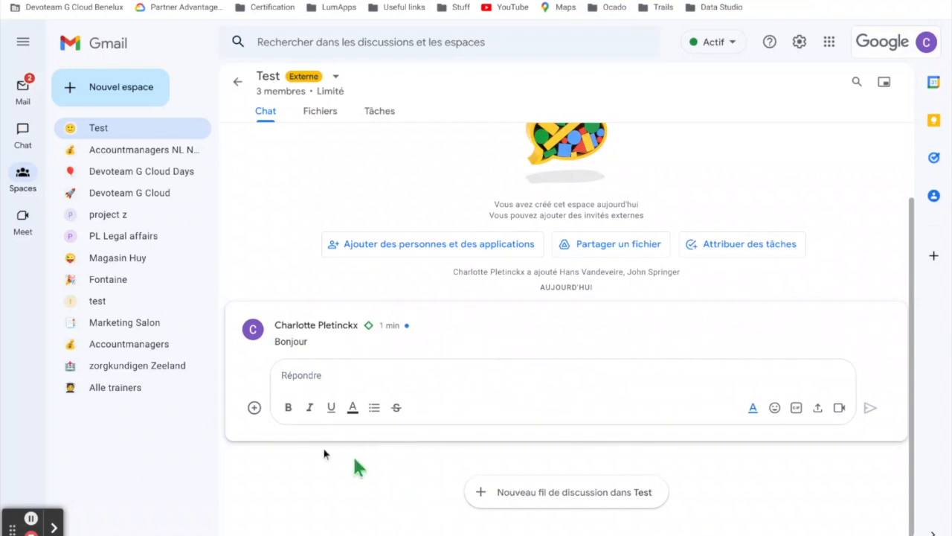
# - Post "Hello" as a new discussion thread in the Test space
pyautogui.click(584, 502)
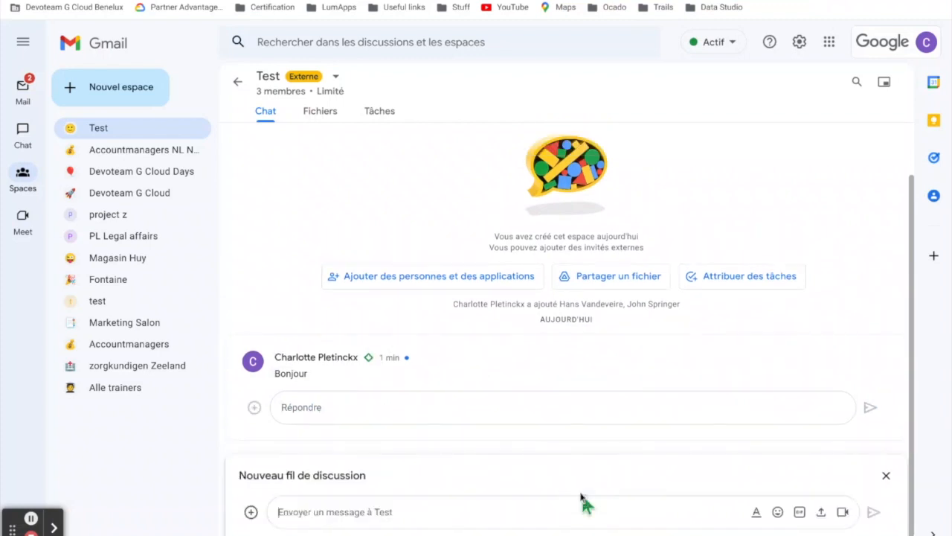
pyautogui.write('Hello')
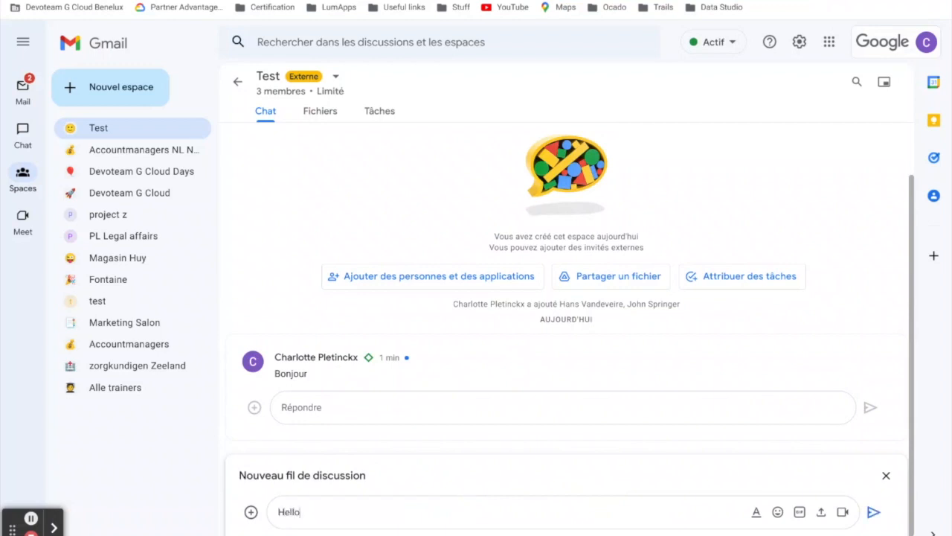
pyautogui.press('Return')
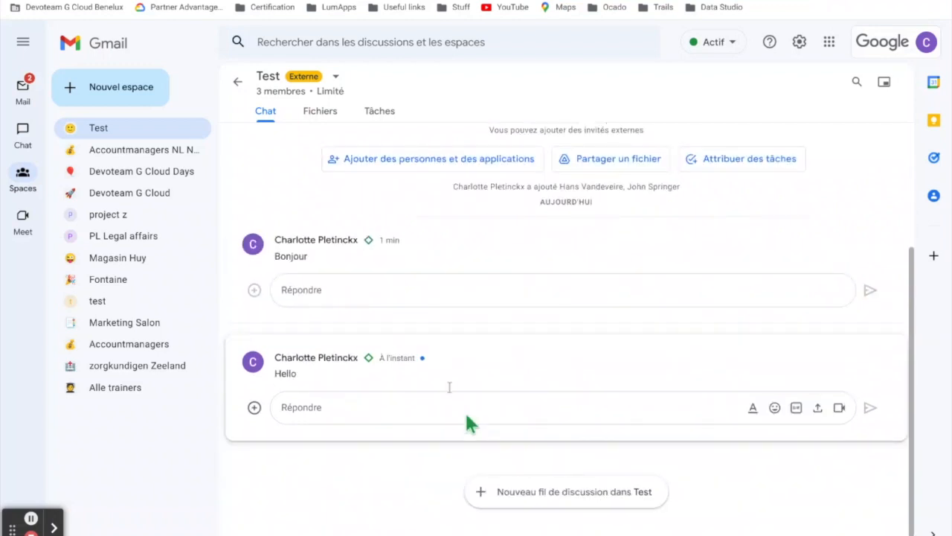
# - Examine the separate reply fields of the Bonjour and Hello threads, and view the space's shared files
pyautogui.click(436, 290)
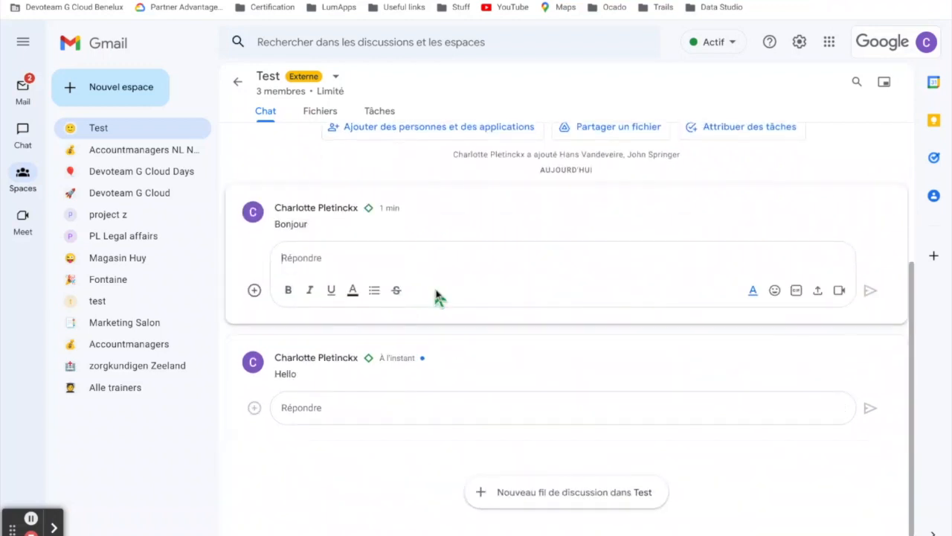
pyautogui.click(438, 402)
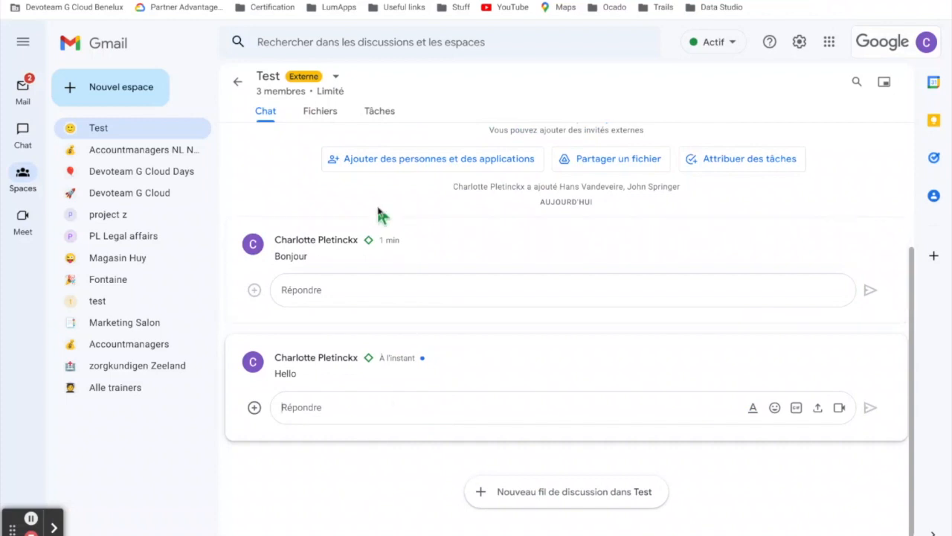
pyautogui.click(321, 114)
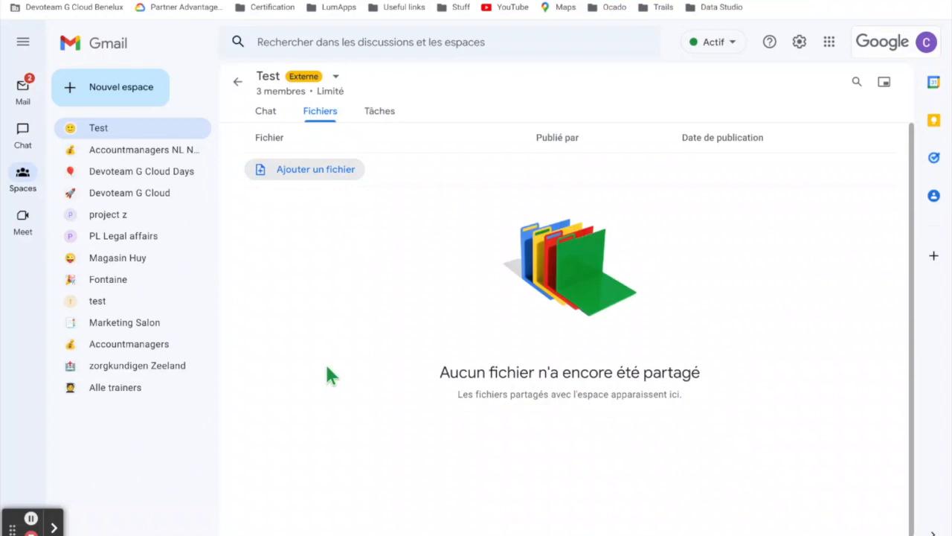
# - Start a space task titled "Nouvelle tâche" with its date and time set to 23 August 2022 at 11:00
pyautogui.click(387, 121)
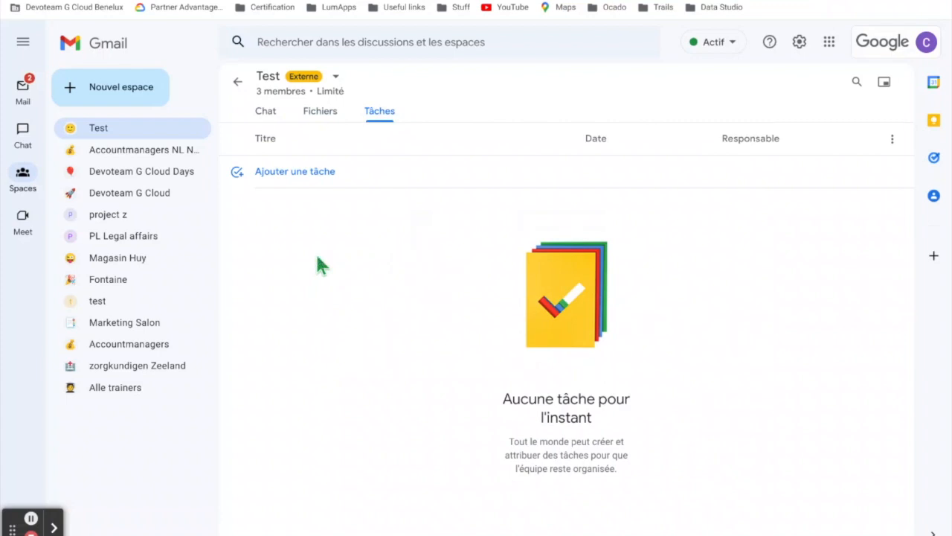
pyautogui.click(313, 179)
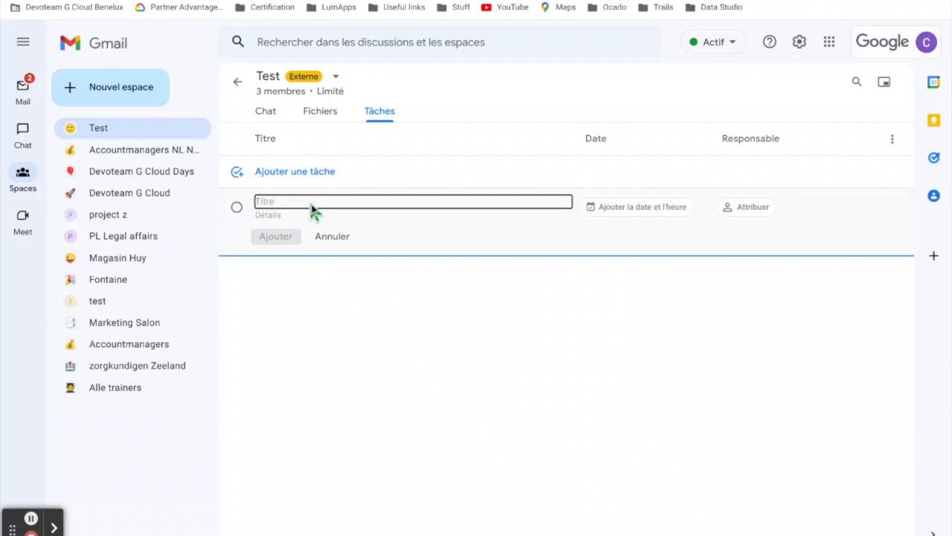
pyautogui.write('Nouvelle tâche')
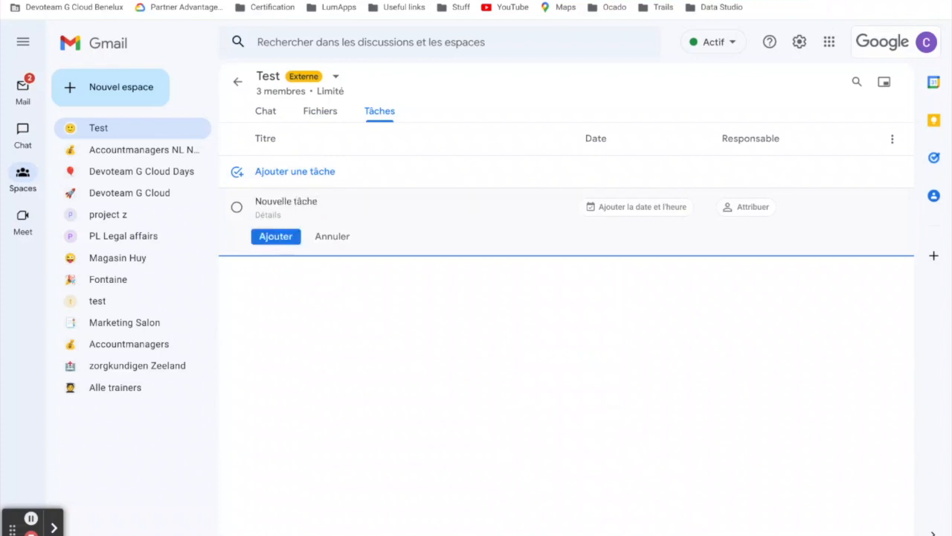
pyautogui.click(293, 215)
pyautogui.click(655, 217)
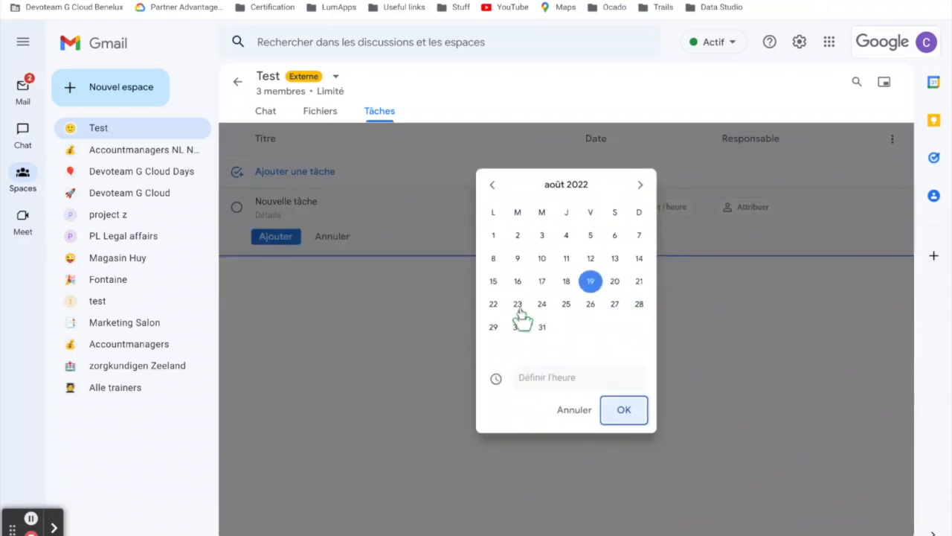
pyautogui.click(518, 307)
pyautogui.click(546, 377)
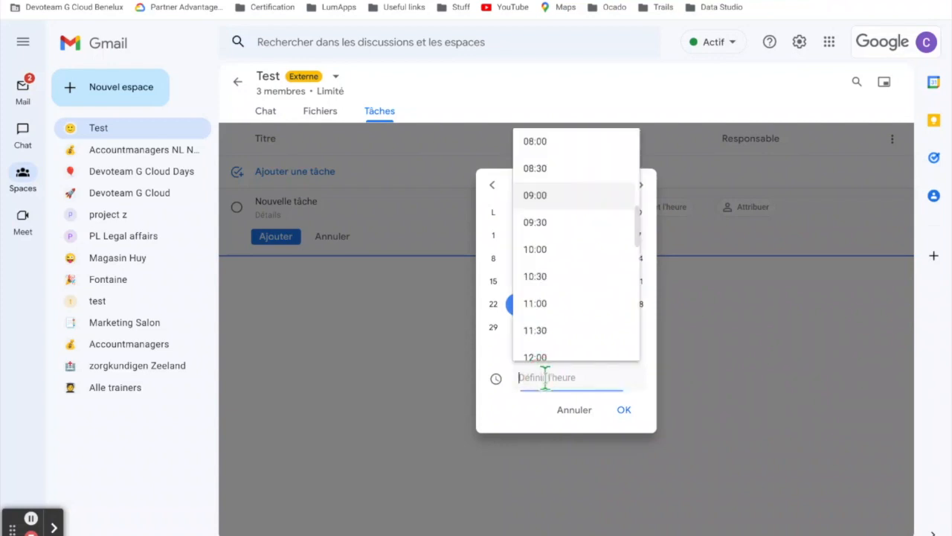
pyautogui.click(572, 311)
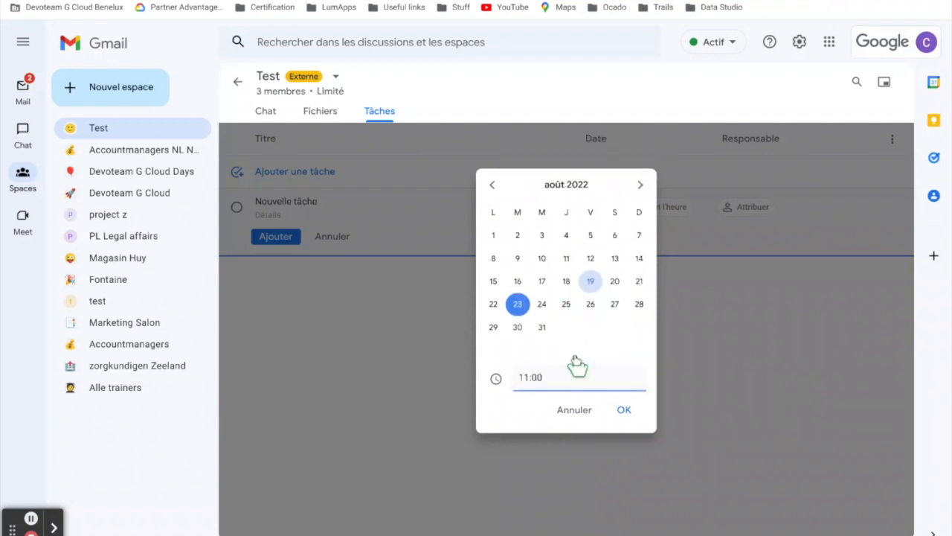
pyautogui.click(624, 410)
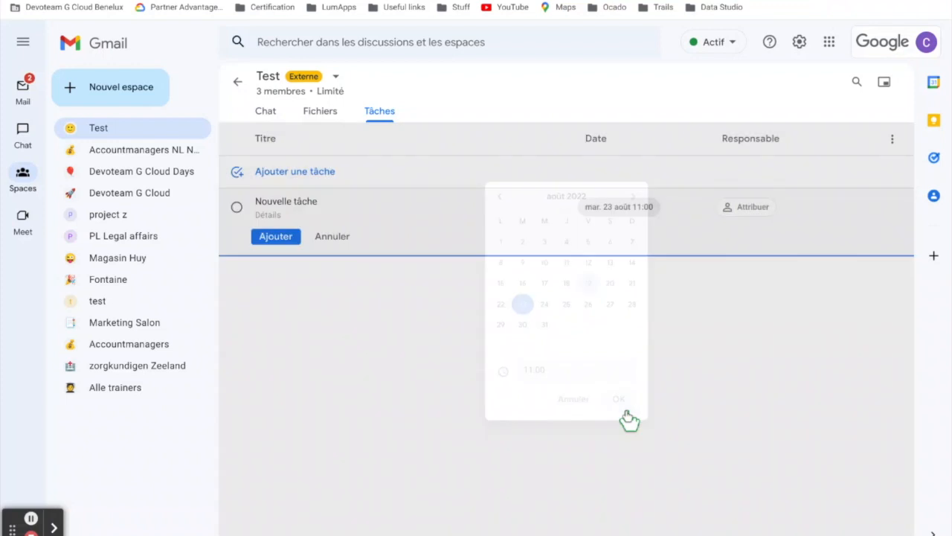
# - Assign the new task to your own account and add it to the space
pyautogui.click(760, 211)
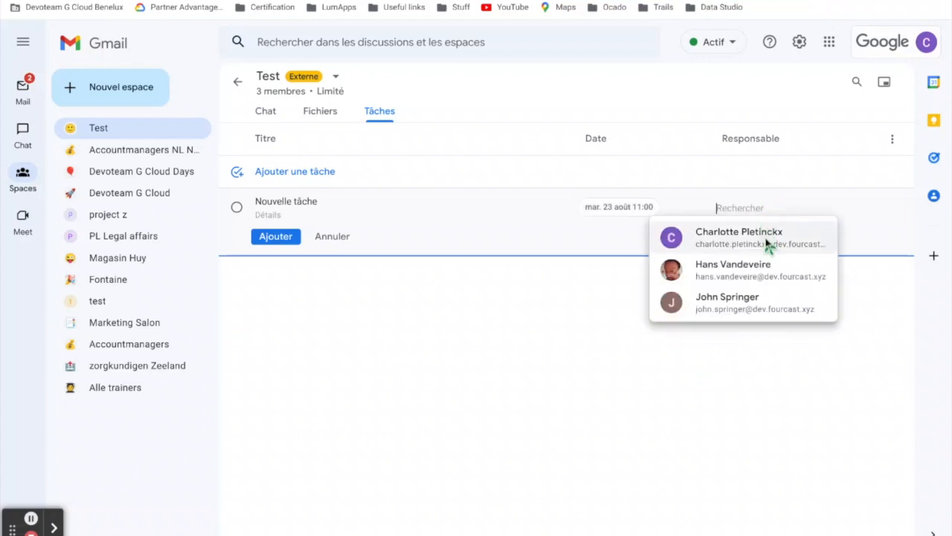
pyautogui.click(789, 247)
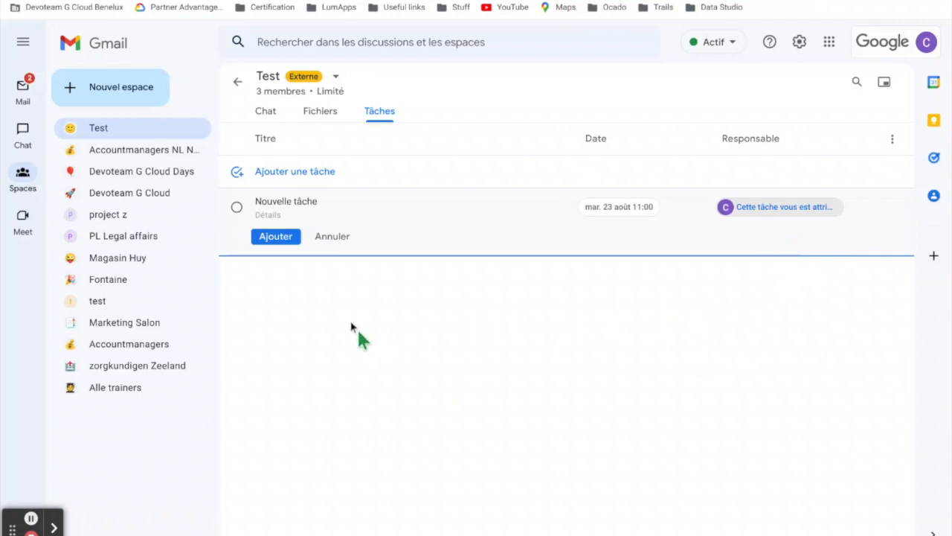
pyautogui.click(275, 237)
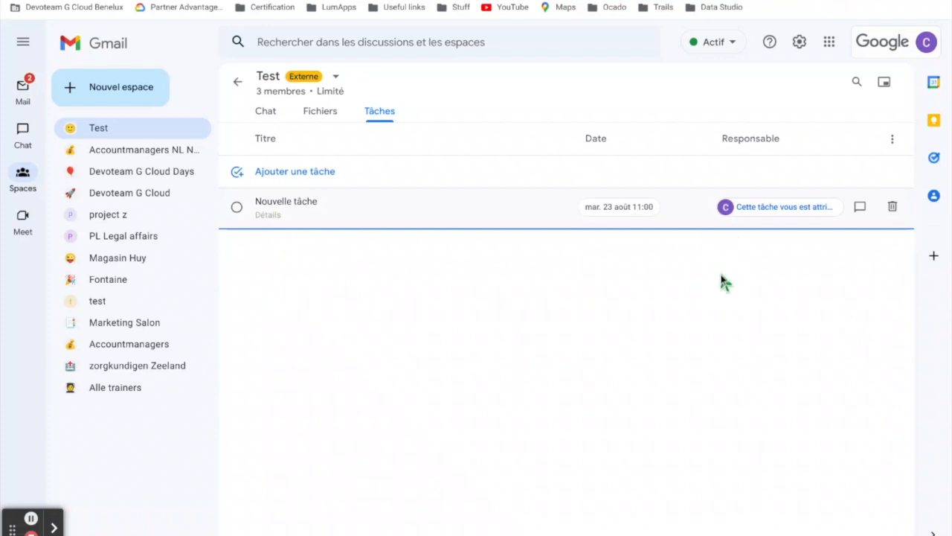
# - Check "Nouvelle tâche" in the personal Google Tasks list, and mark it as completed in the space
pyautogui.click(930, 158)
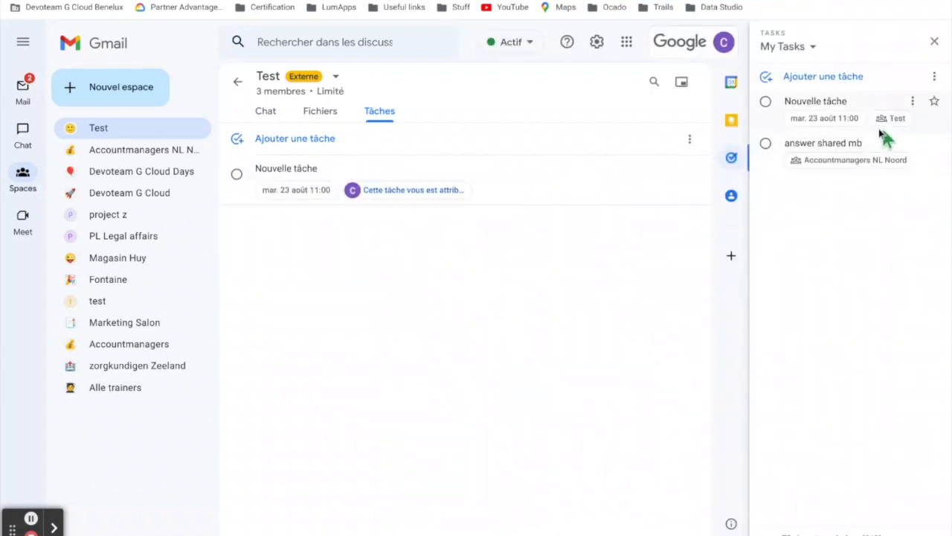
pyautogui.click(934, 41)
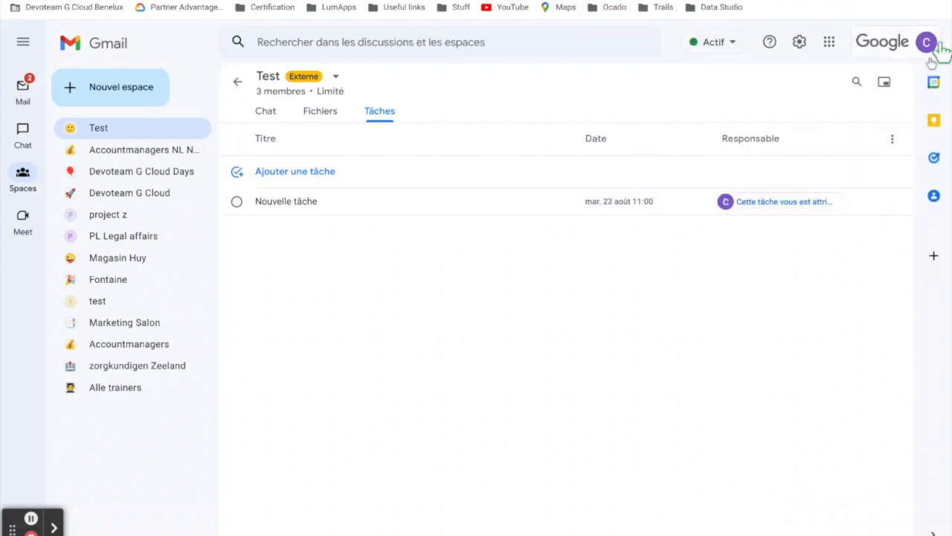
pyautogui.click(237, 203)
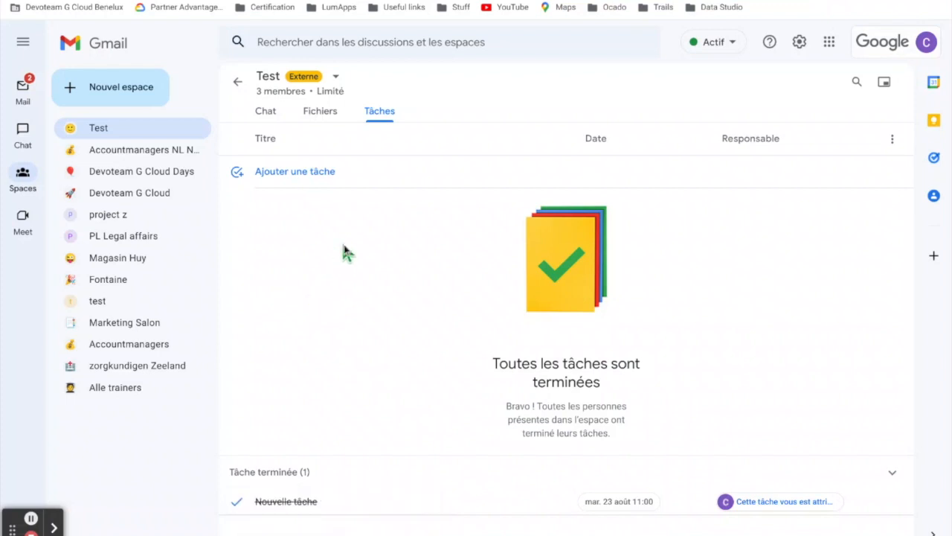
# - View the members of the Test space and invite one more internal colleague, found by first name
pyautogui.click(337, 78)
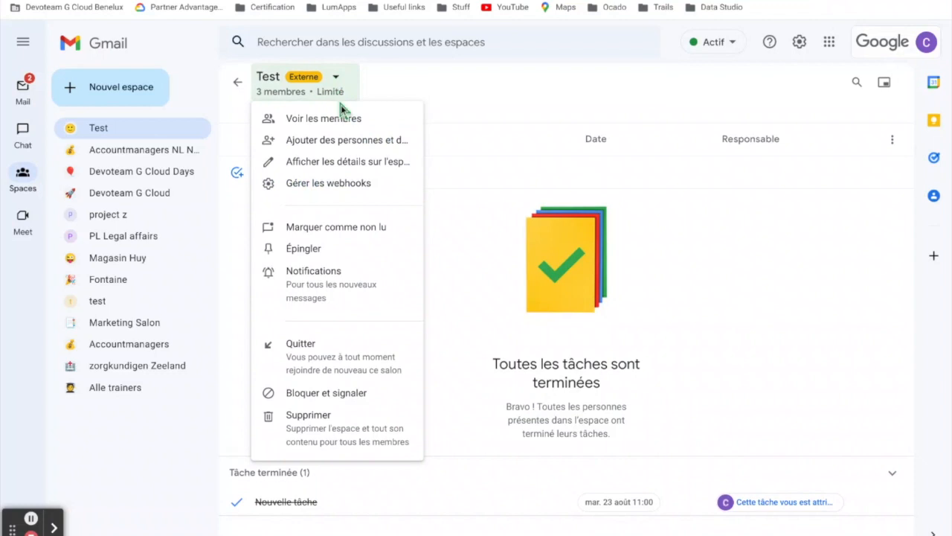
pyautogui.click(372, 120)
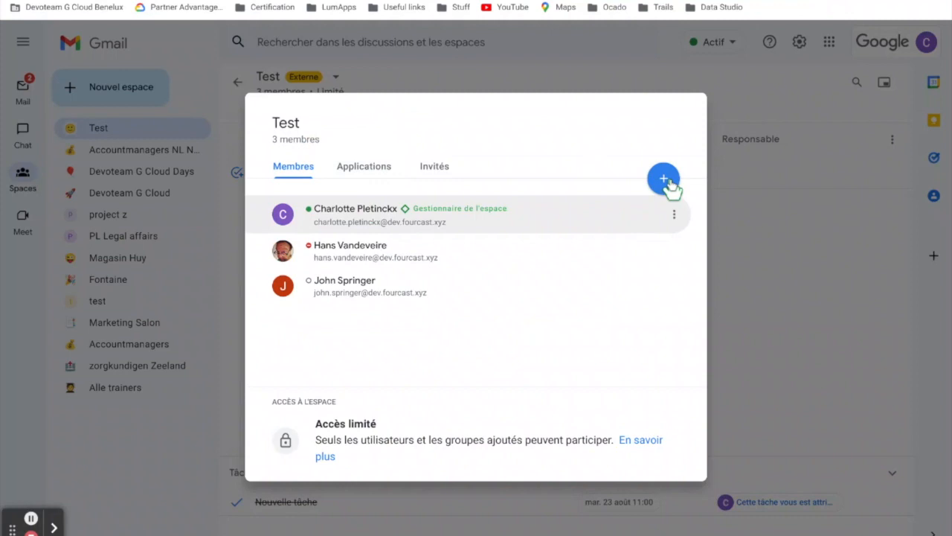
pyautogui.click(664, 180)
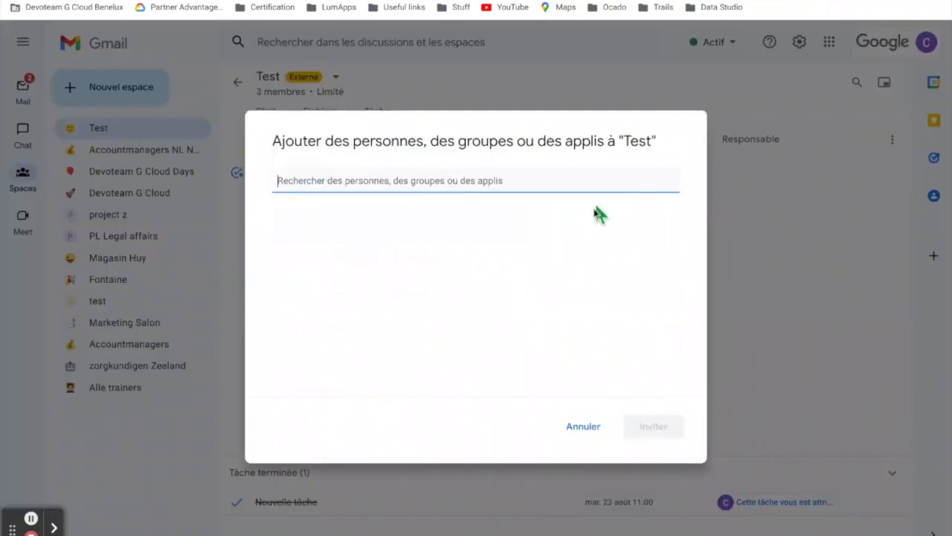
pyautogui.write('keren')
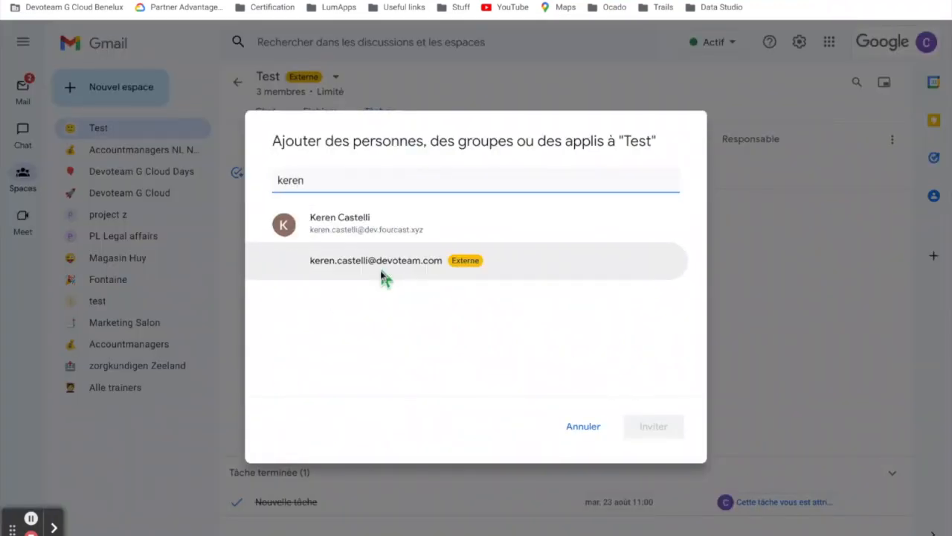
pyautogui.click(400, 231)
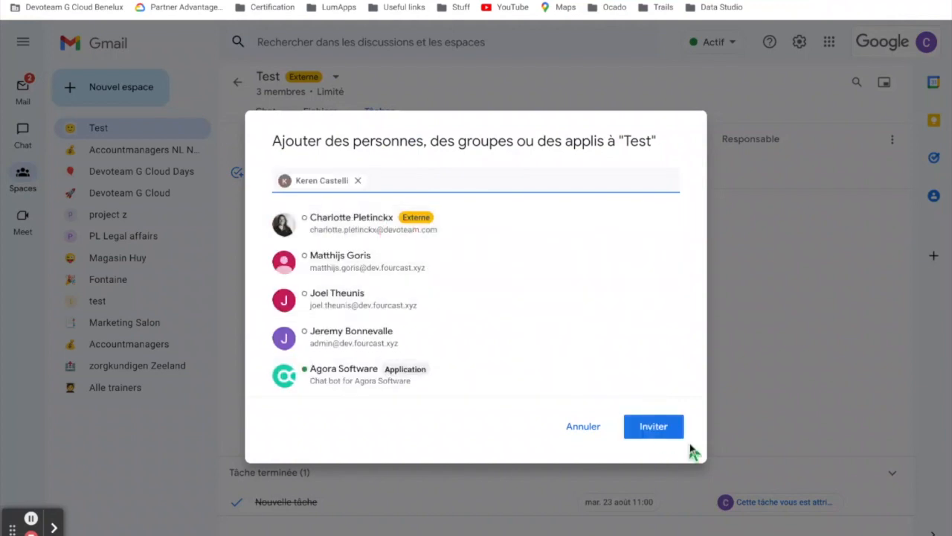
pyautogui.click(652, 426)
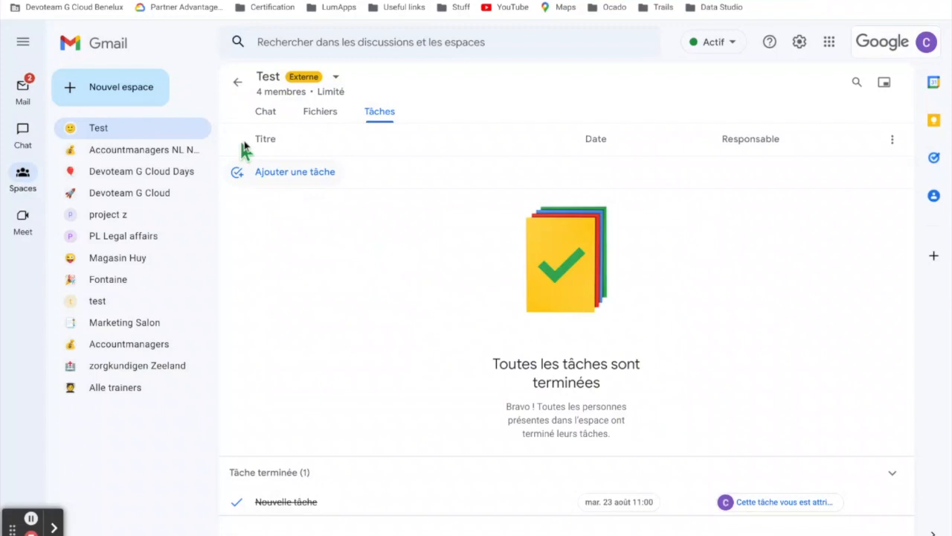
# - Pin the Test space in the list of spaces, and unpin it again
pyautogui.click(335, 77)
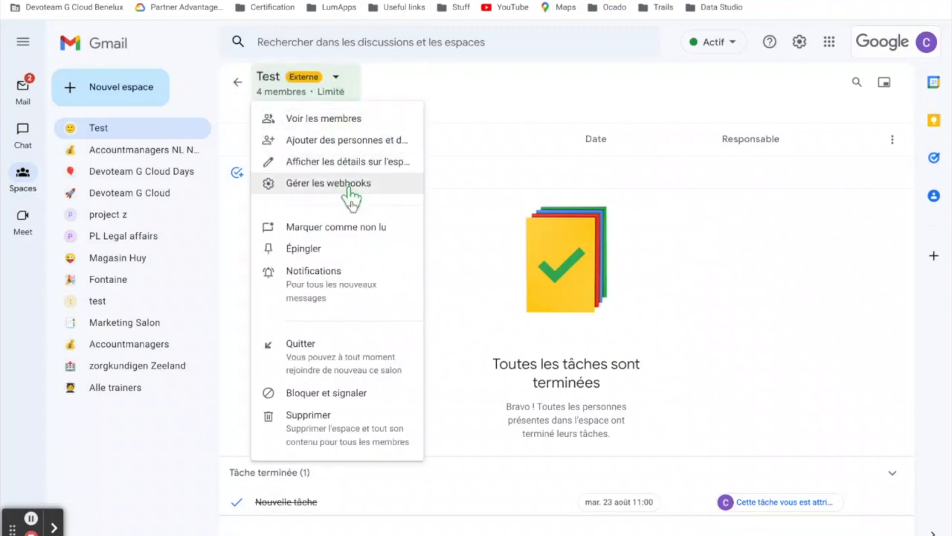
pyautogui.click(346, 252)
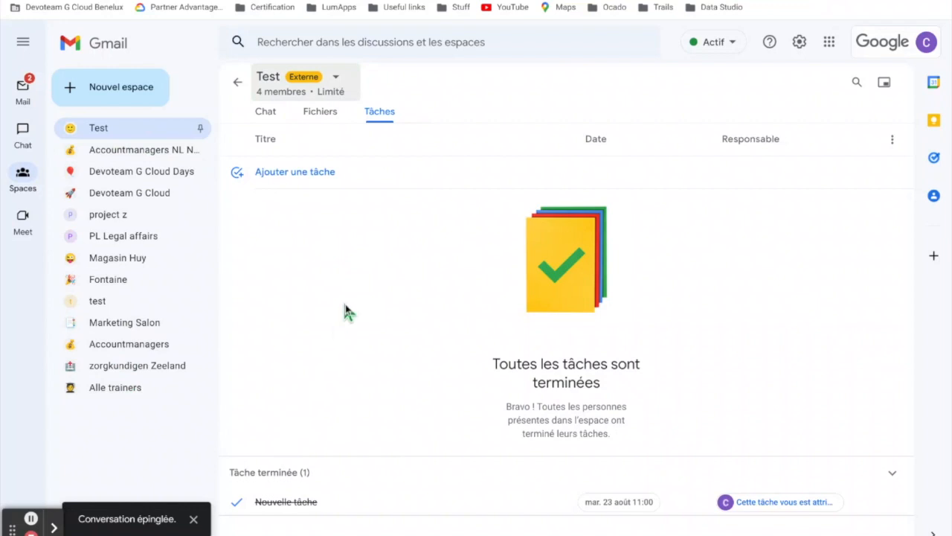
pyautogui.click(335, 79)
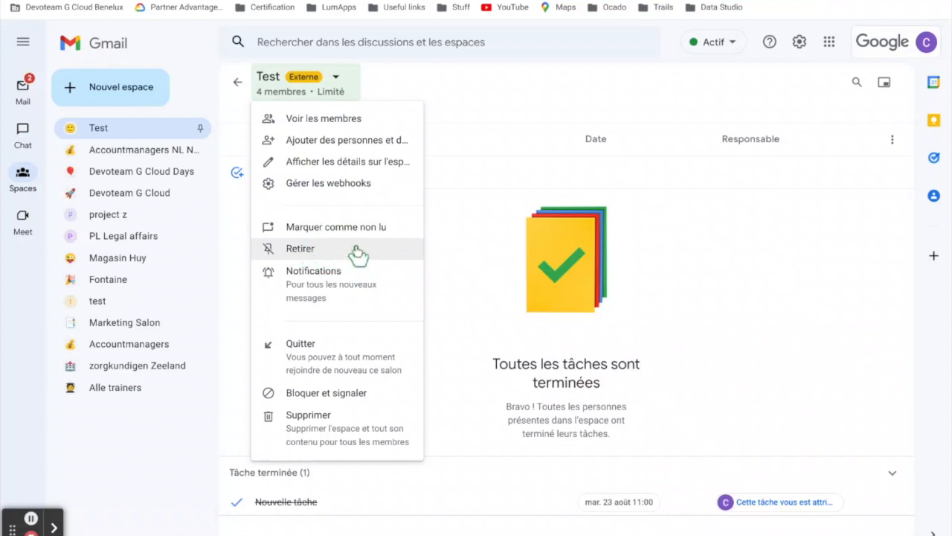
pyautogui.click(357, 251)
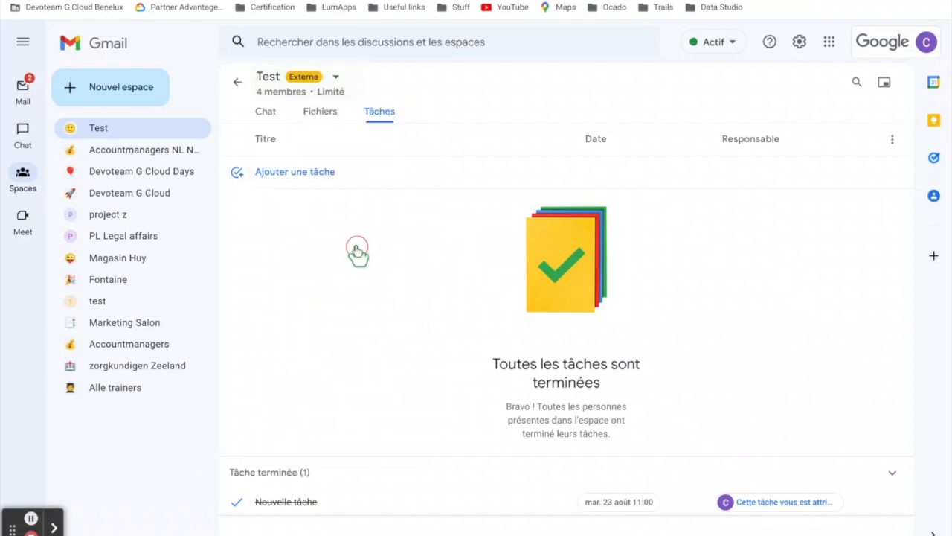
# - Set the Test space's notifications to "Notifications désactivées" and save the setting
pyautogui.click(336, 80)
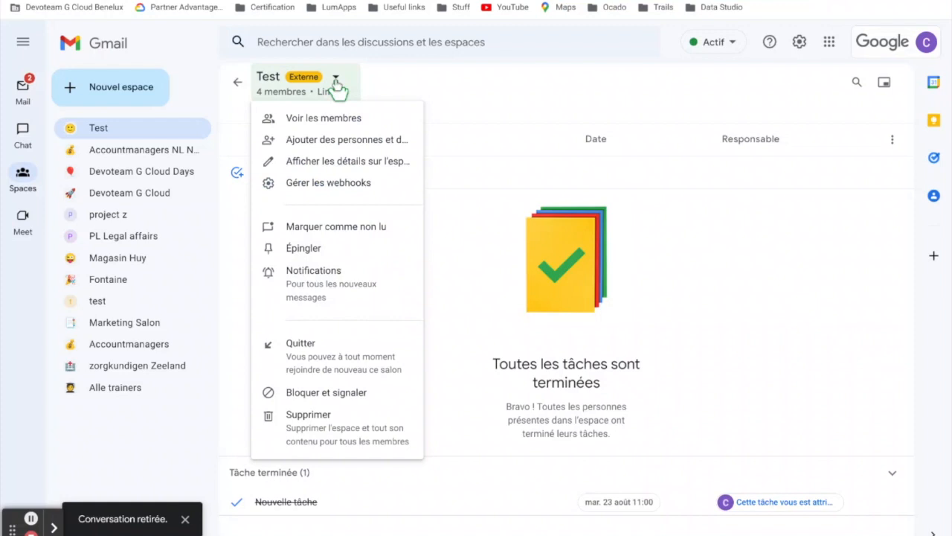
pyautogui.click(352, 297)
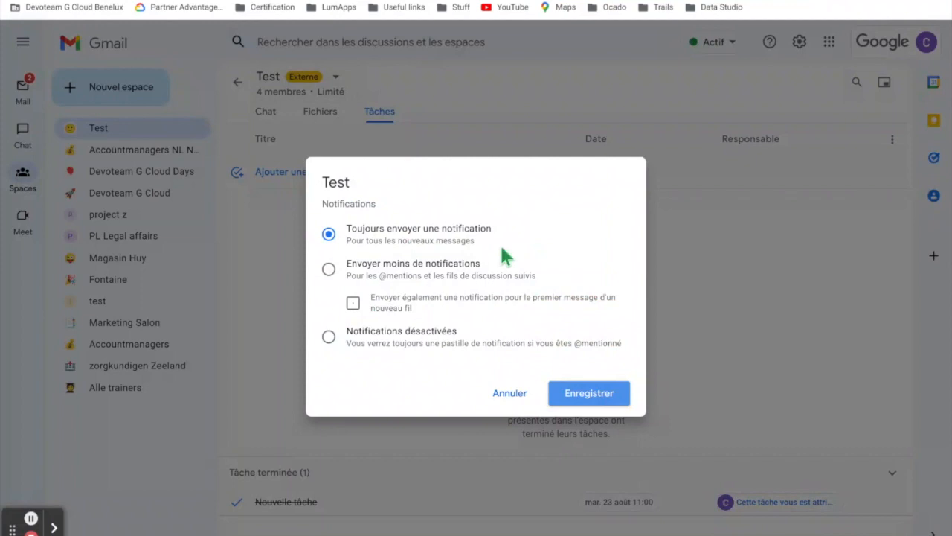
pyautogui.click(328, 270)
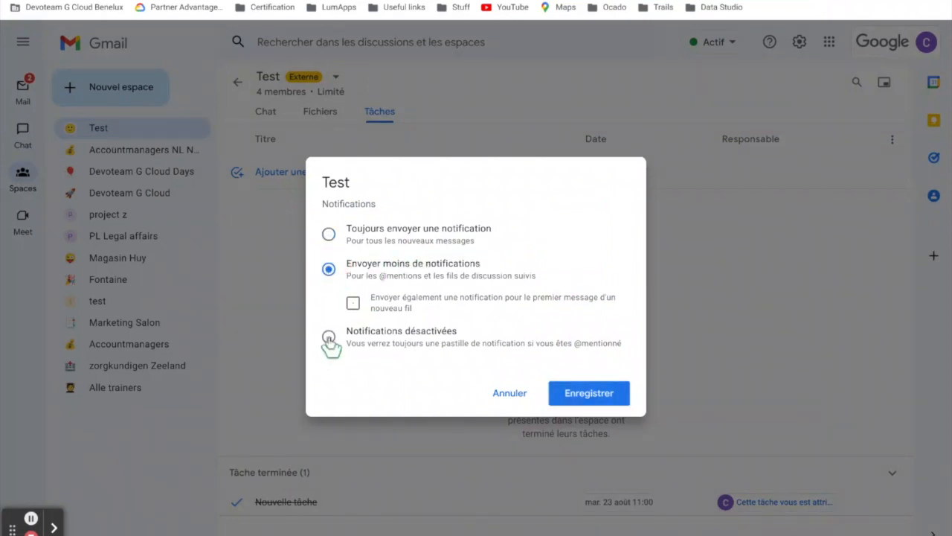
pyautogui.click(329, 338)
pyautogui.click(589, 394)
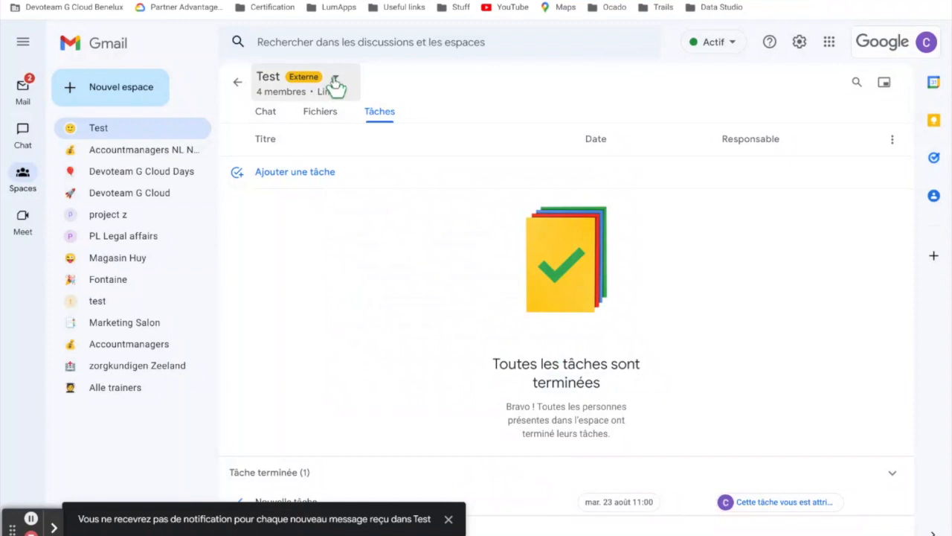
# - Examine the leave, block and delete options of the Test space, and its shorter set of options in the list of spaces
pyautogui.click(336, 80)
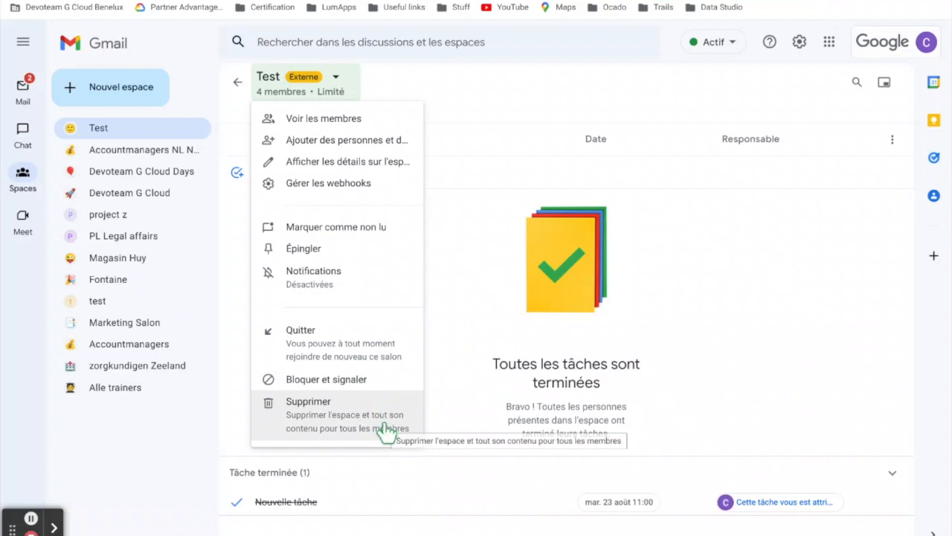
pyautogui.click(451, 359)
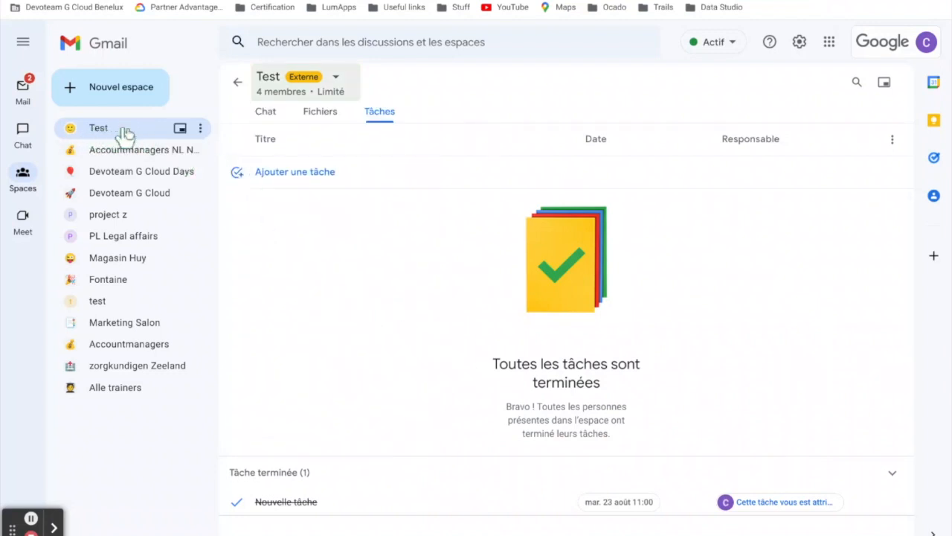
pyautogui.click(199, 131)
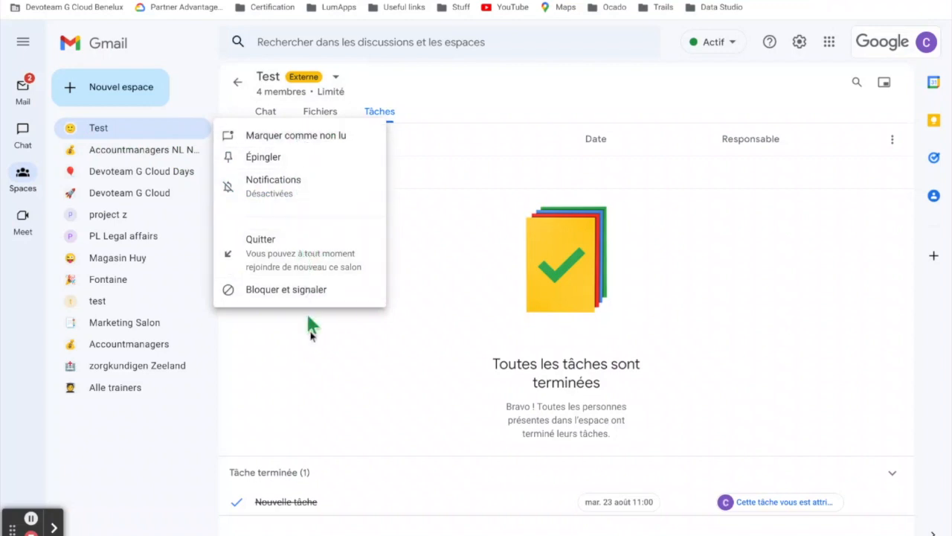
pyautogui.click(314, 357)
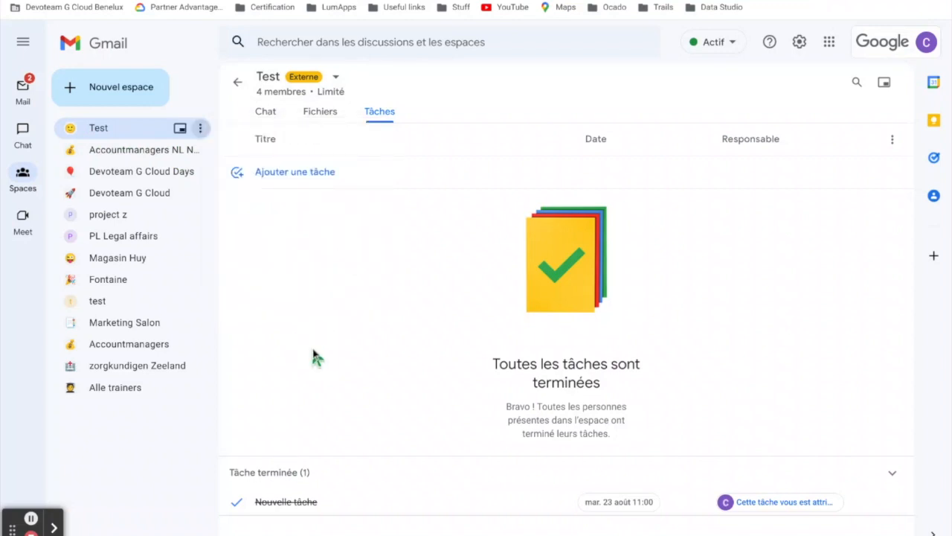